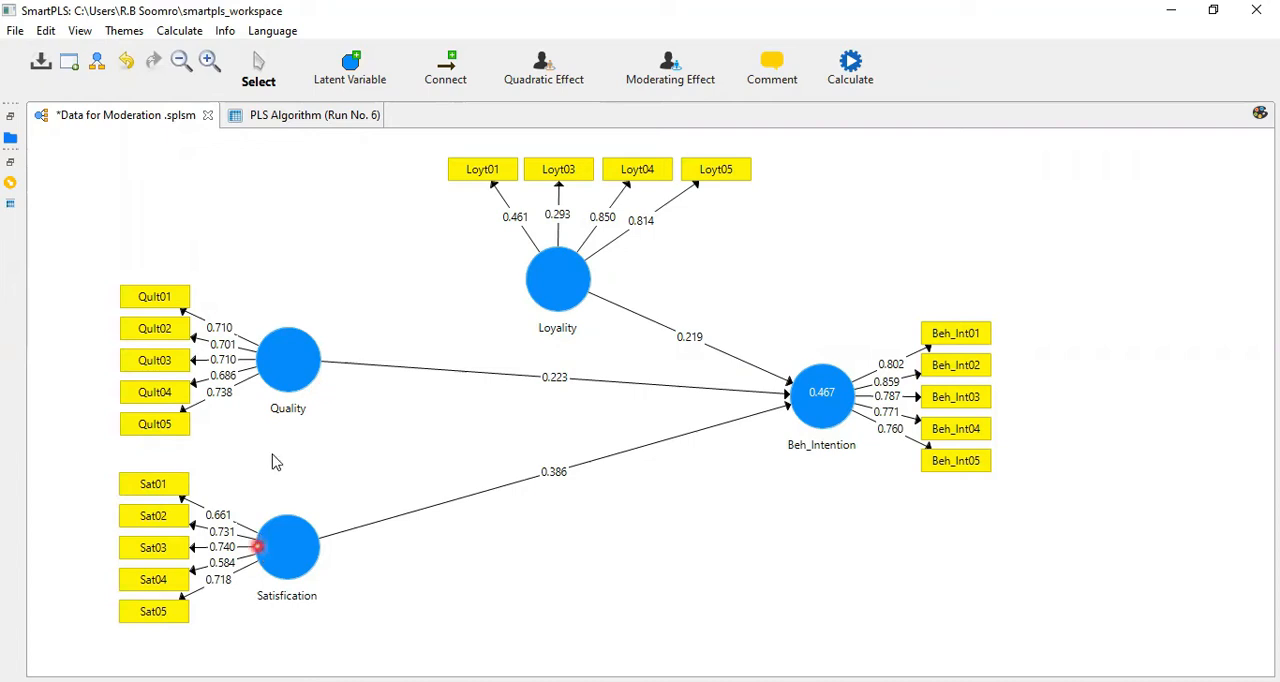
Step: Review the Construct Reliability and Validity results in the PLS Algorithm (Run No. 6) report, and return to the path model
mouse_move(803, 392)
click(10, 116)
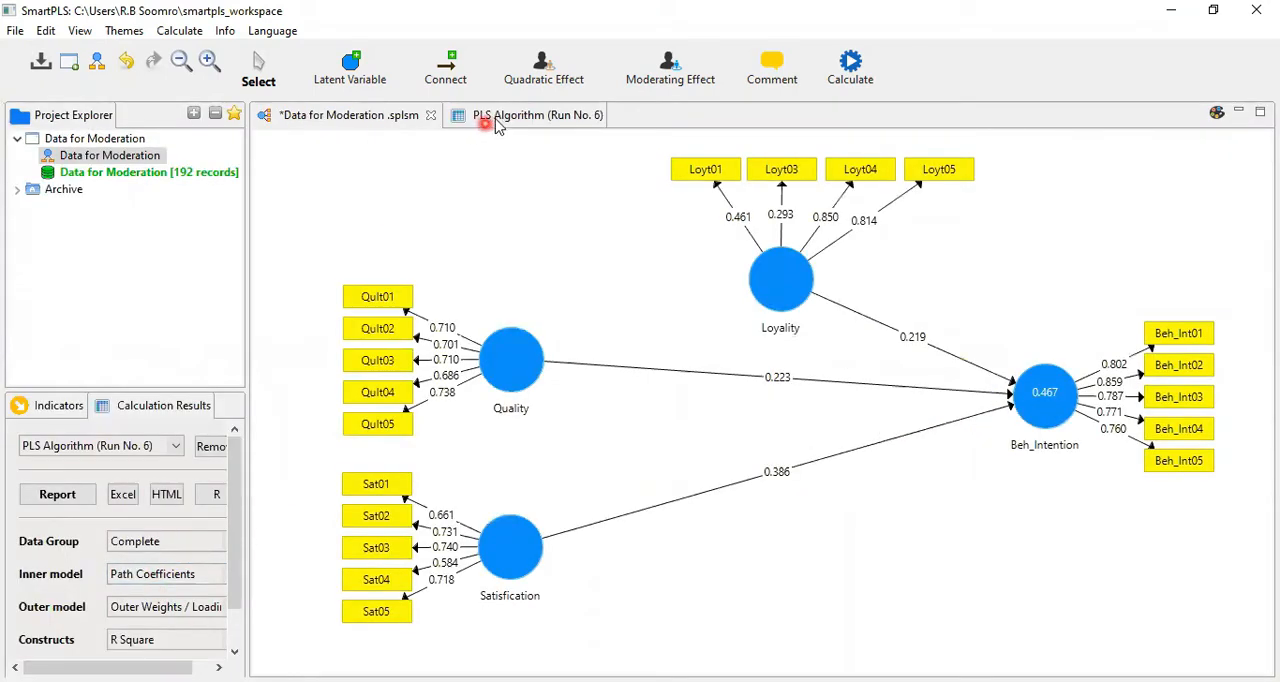
click(497, 118)
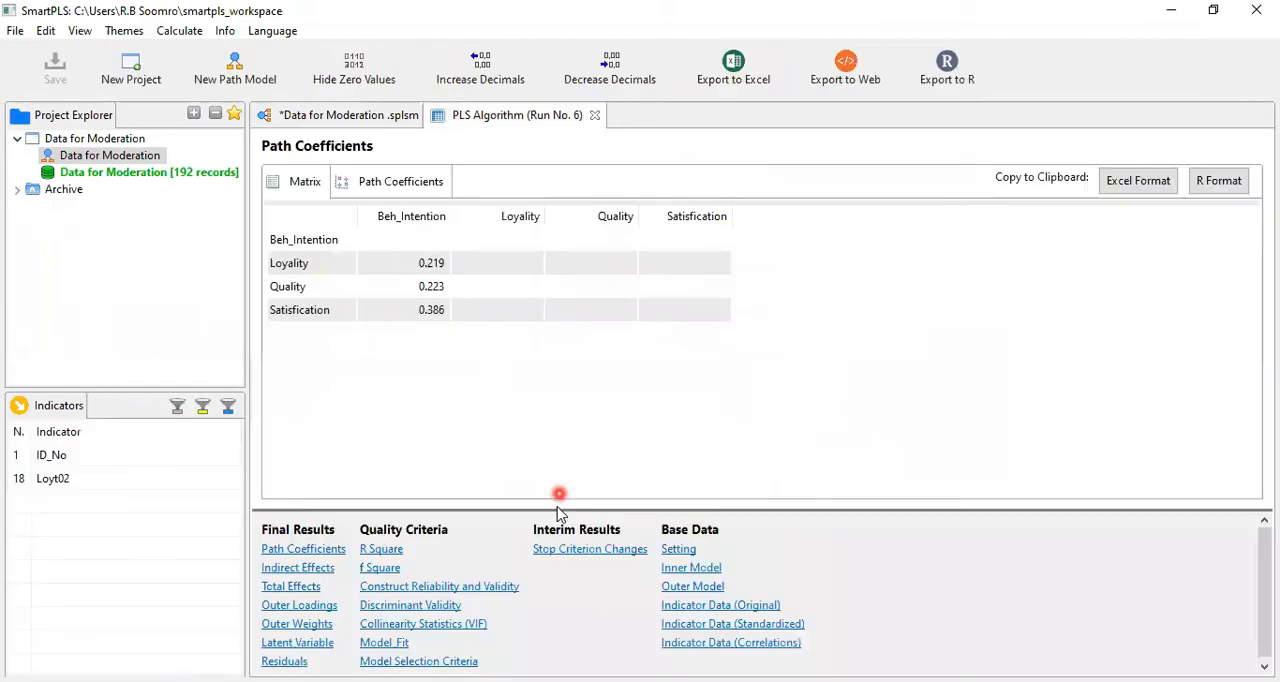
click(483, 588)
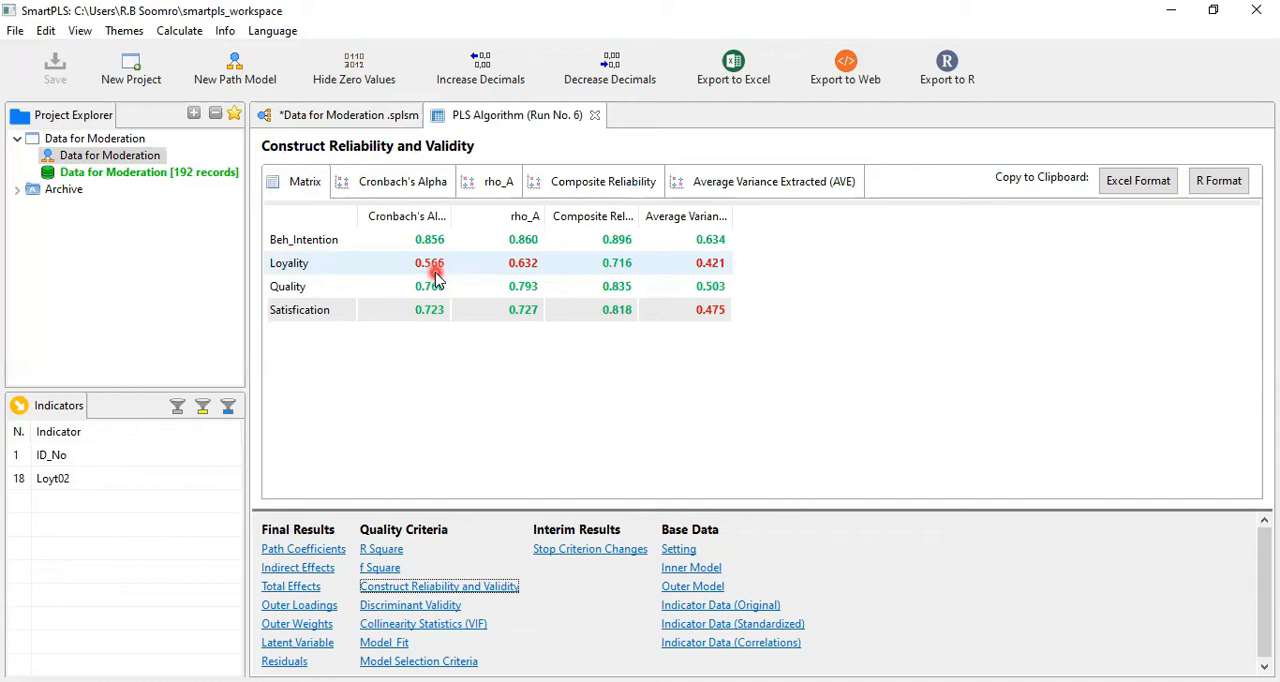
click(359, 119)
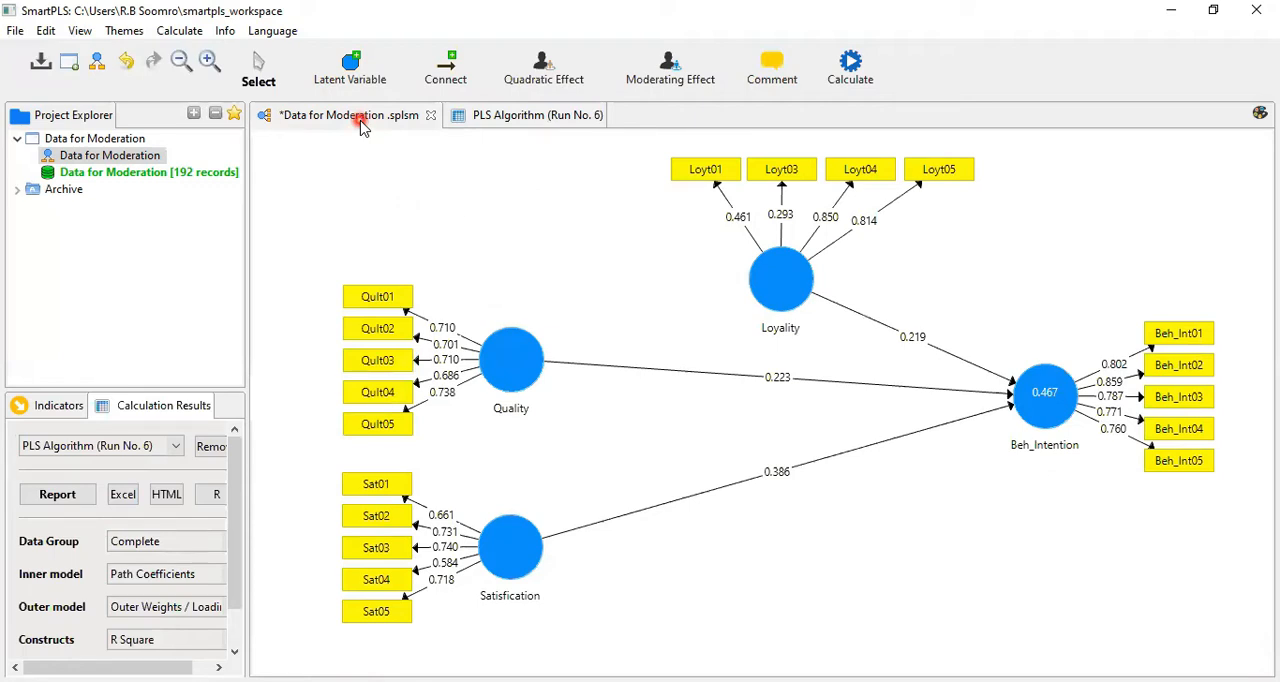
Step: Start a moderating effect on Beh_Intention with Quality as the moderator variable and Satisfication as the independent variable
click(1035, 405)
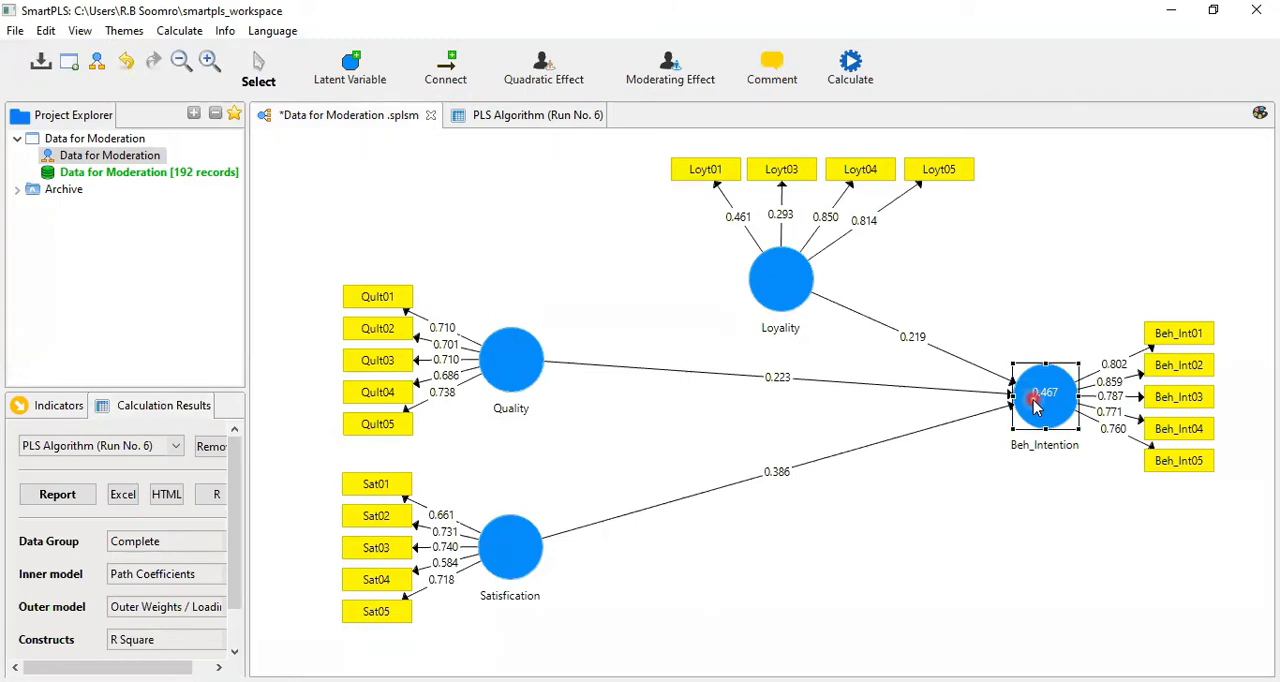
right_click(1035, 405)
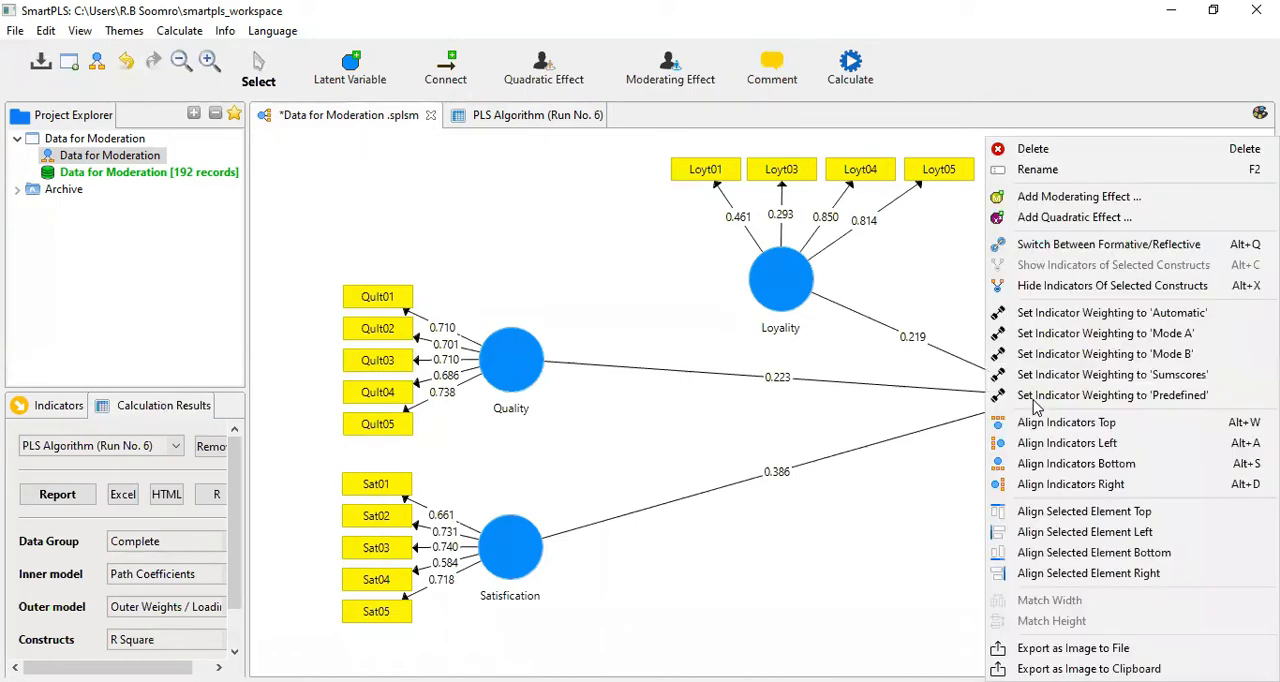
click(953, 483)
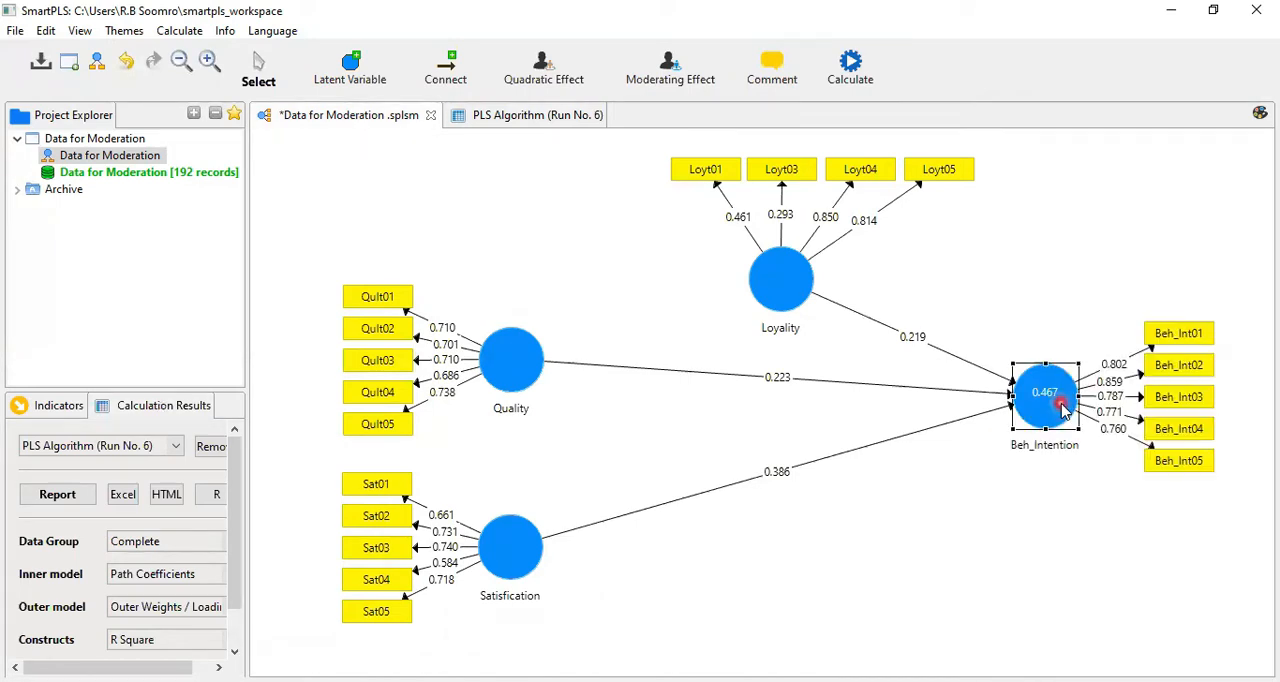
right_click(1063, 410)
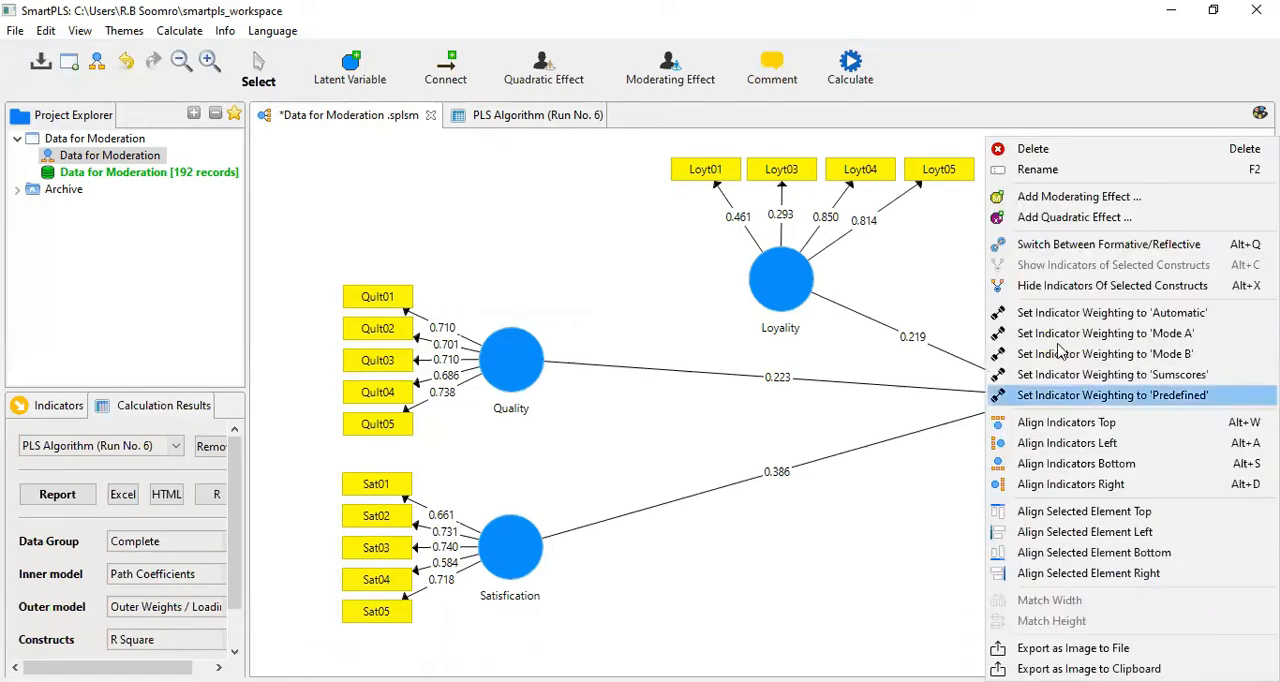
click(1040, 197)
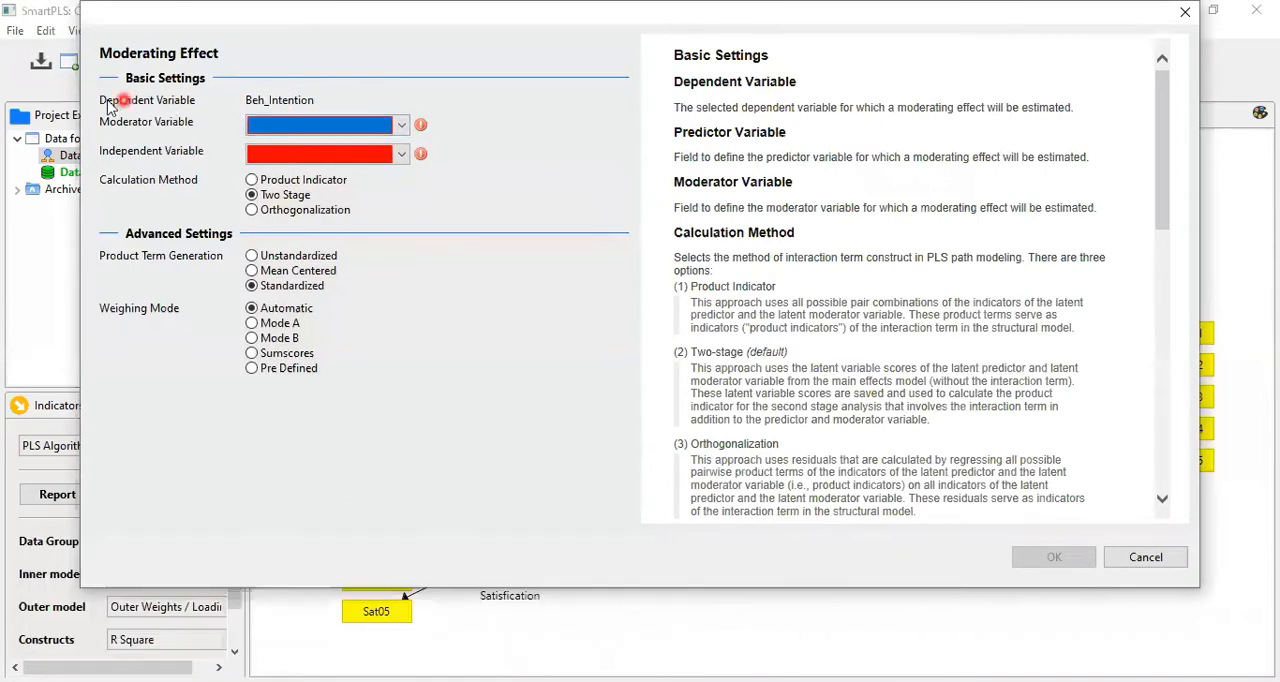
click(267, 126)
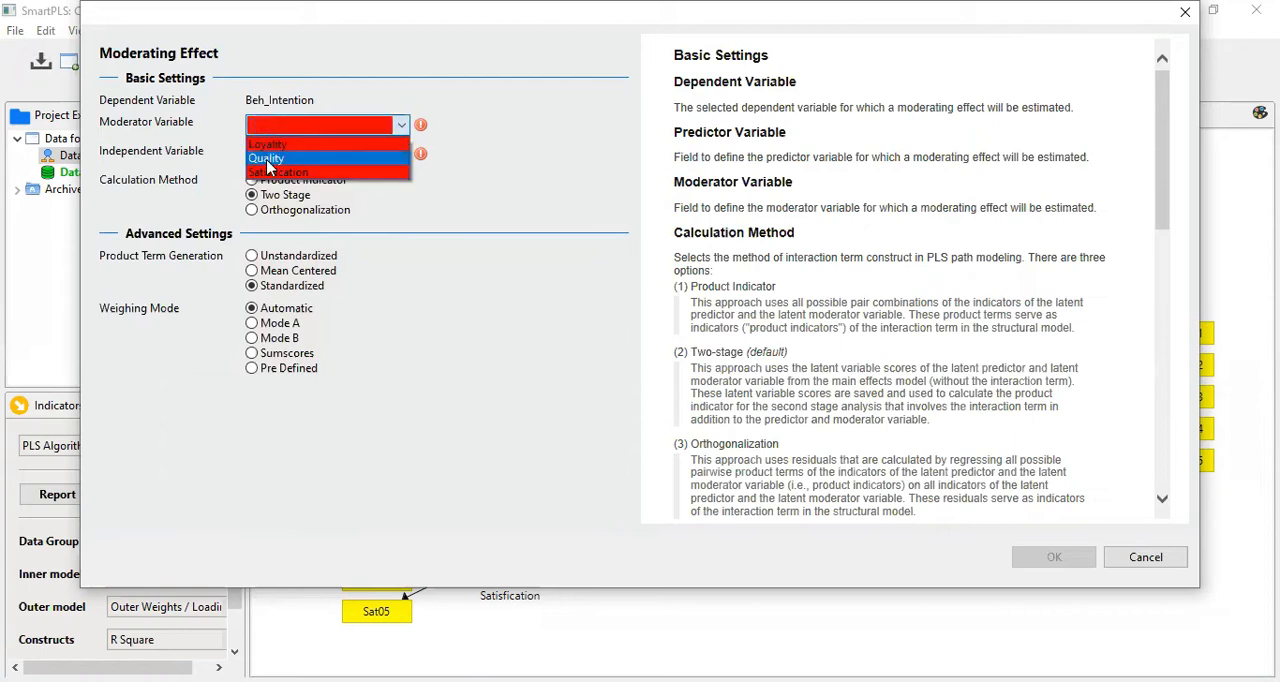
click(266, 160)
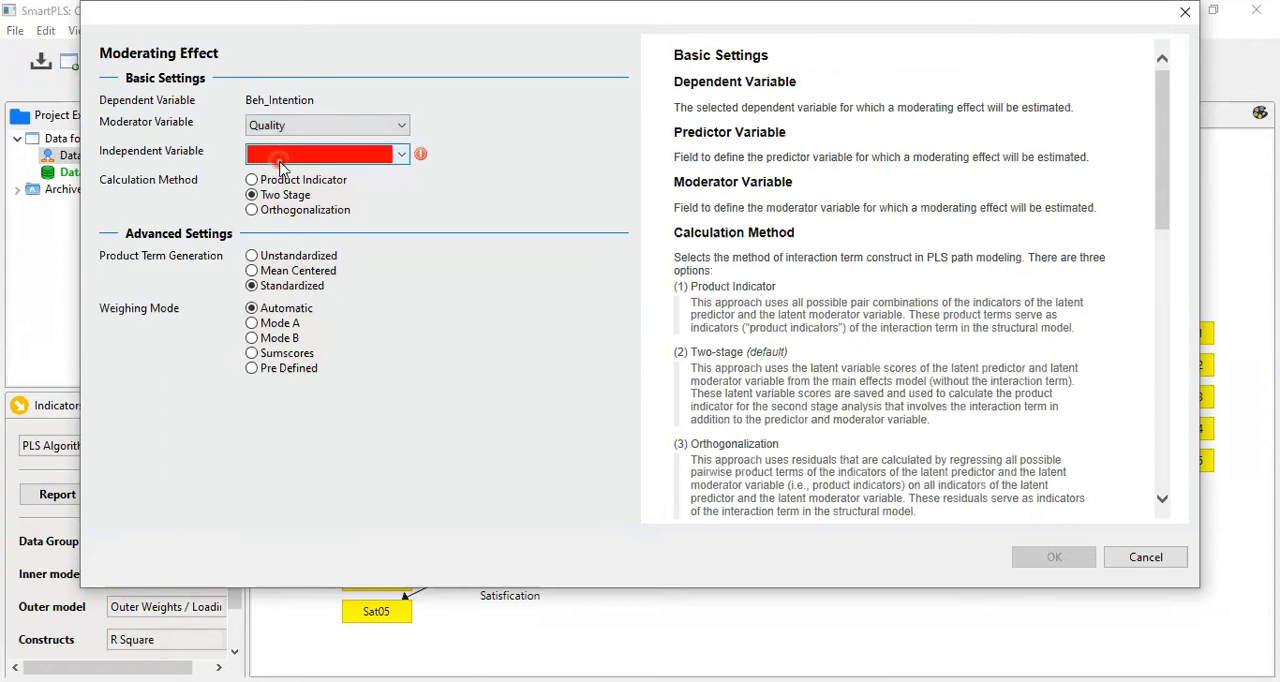
click(270, 158)
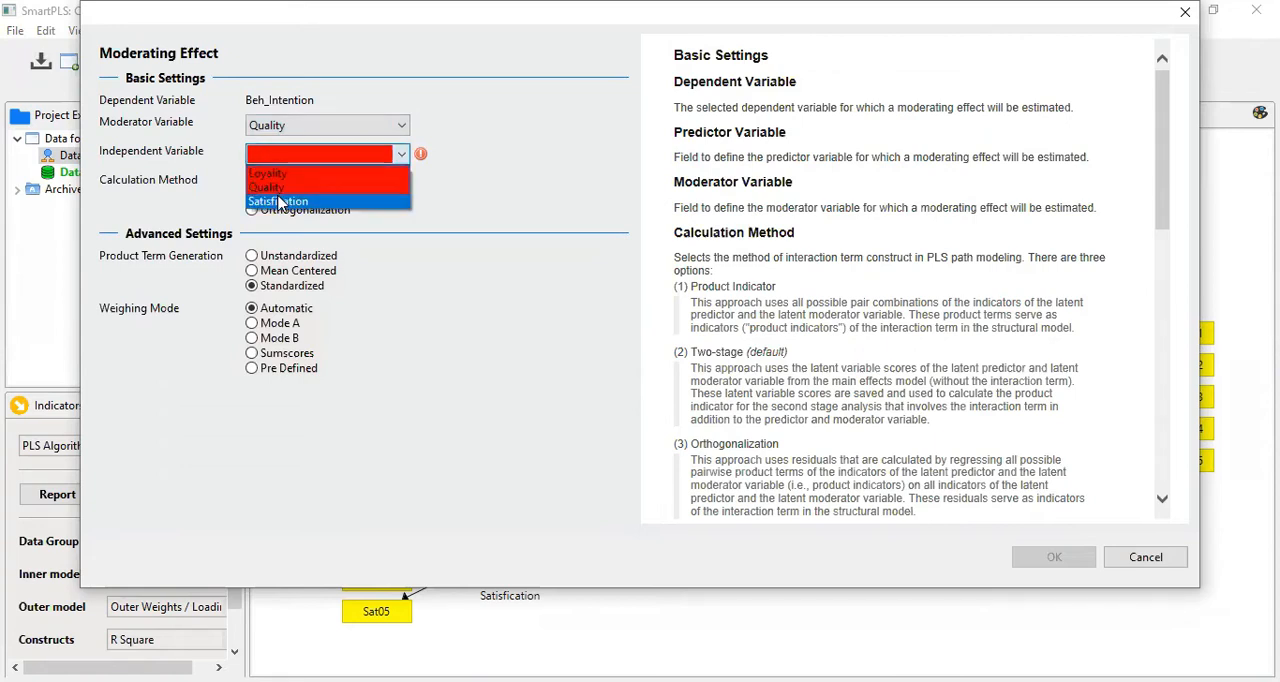
click(279, 201)
Step: Set the moderating effect's calculation method to Orthogonalization and product term generation to Mean Centered, and create it
click(372, 181)
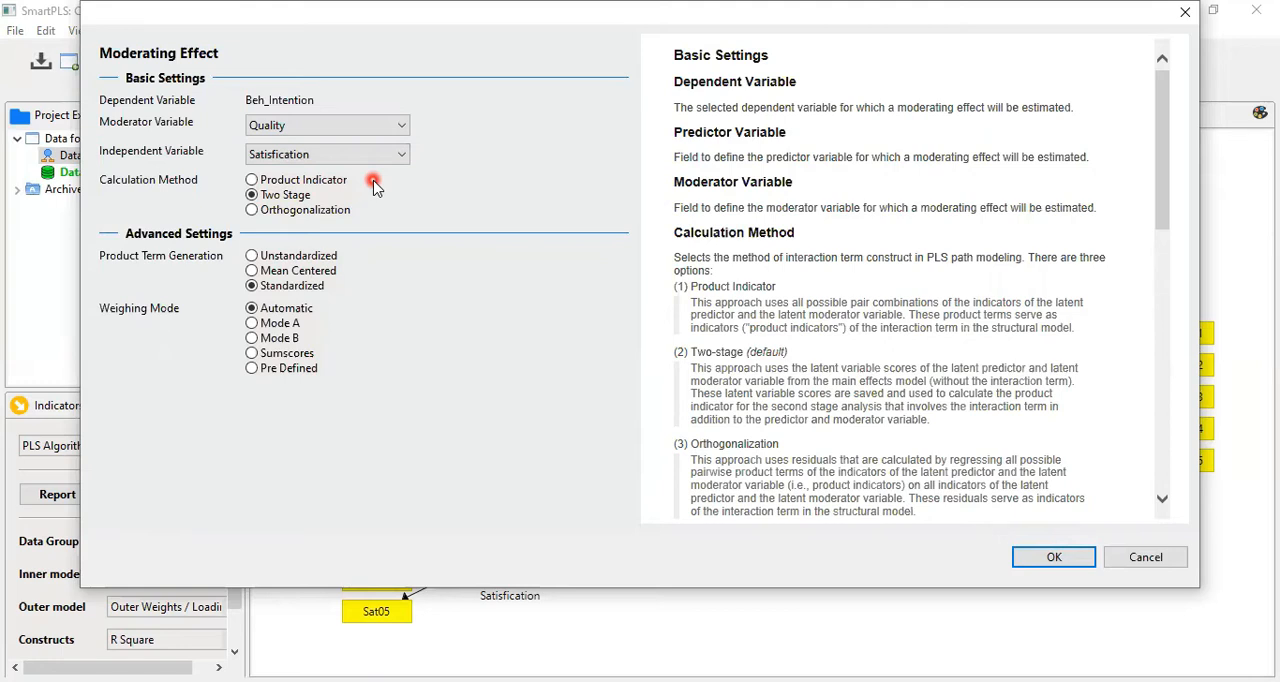
click(293, 214)
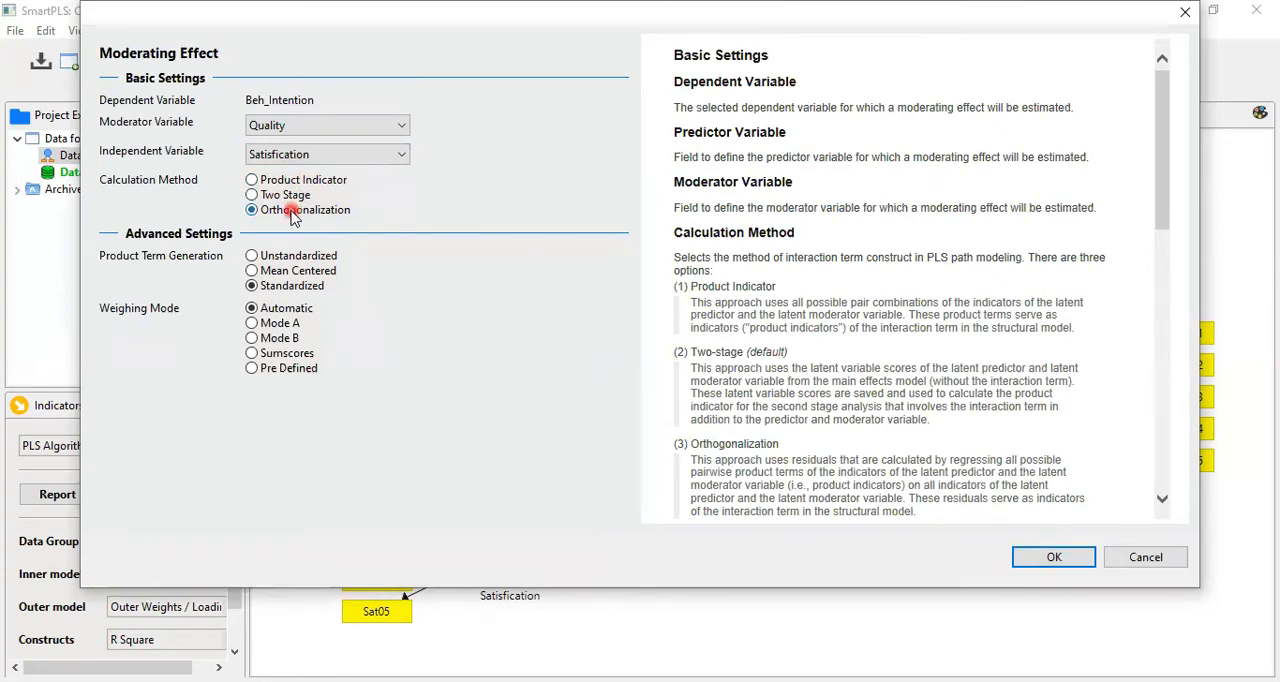
click(300, 275)
click(1063, 557)
Step: Rename the new moderating effect variable as Quality*Satisfication
click(1005, 522)
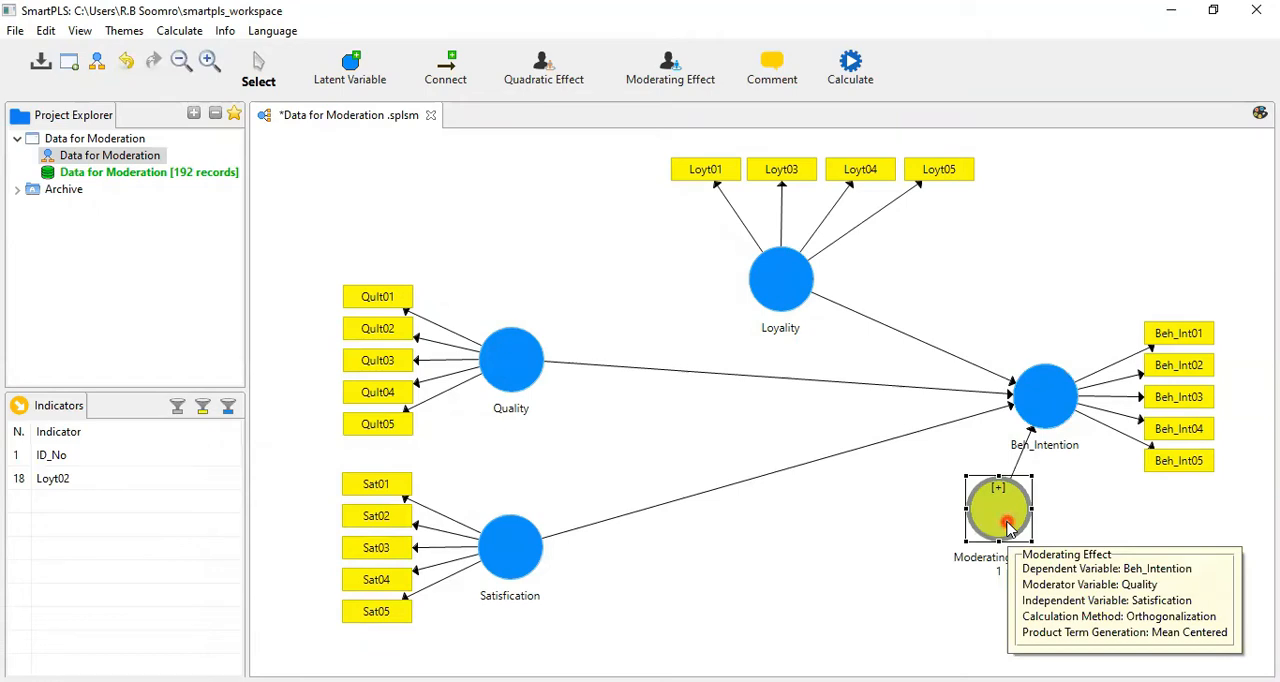
right_click(1005, 522)
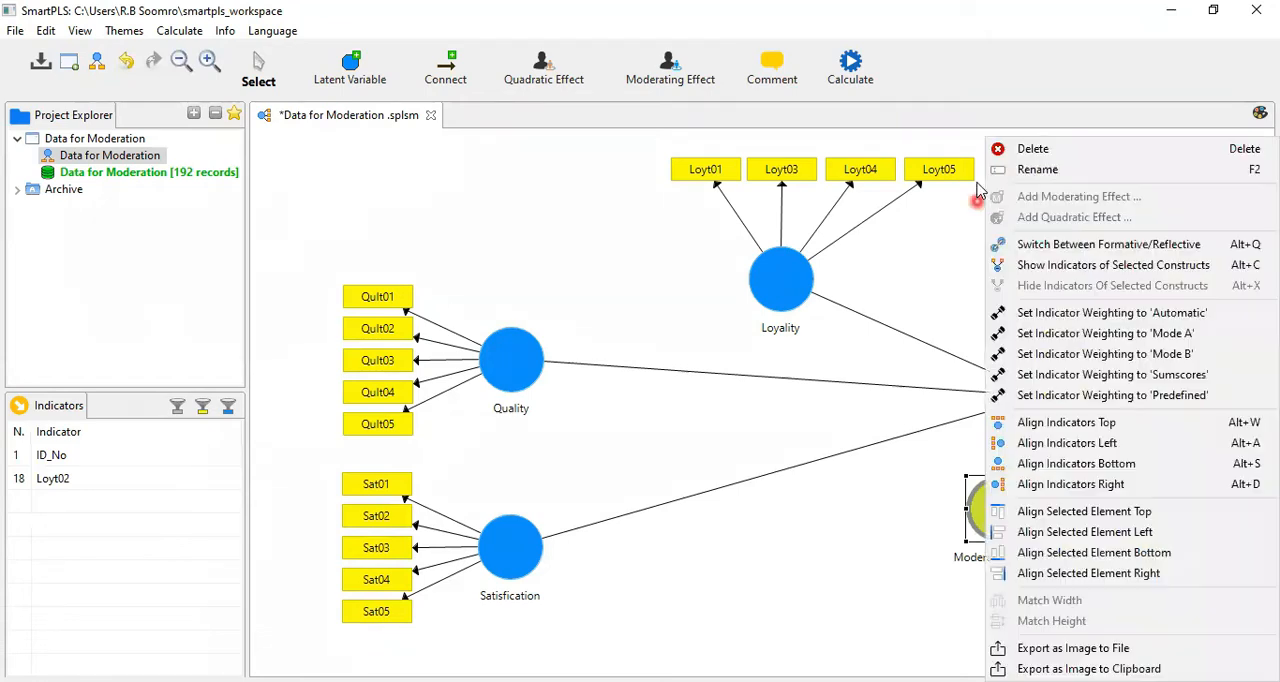
click(1037, 170)
text(Quality)
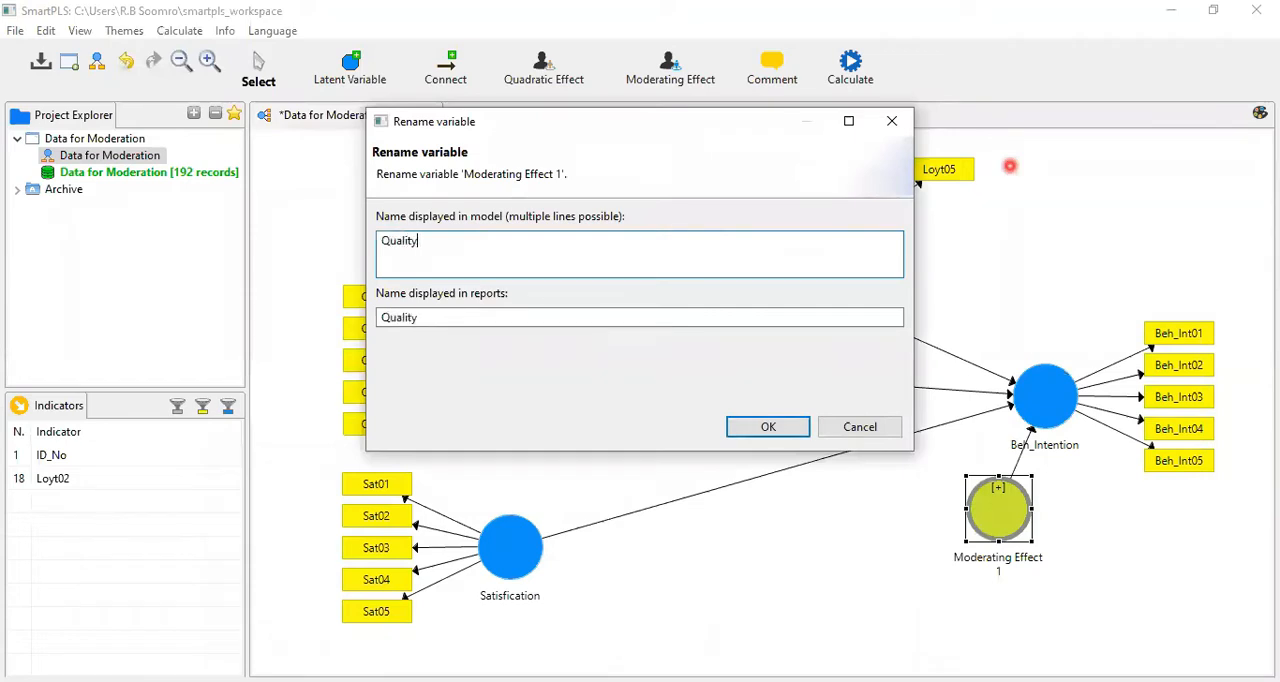
text(*Satisfaction)
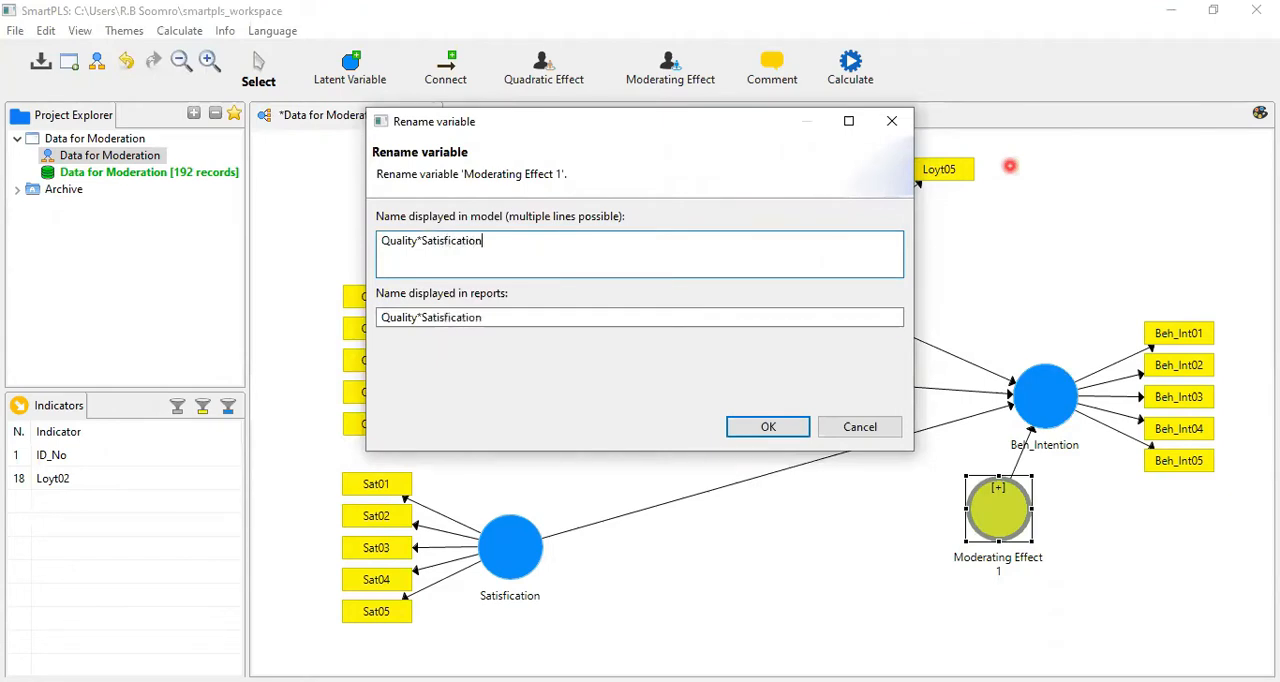
click(760, 430)
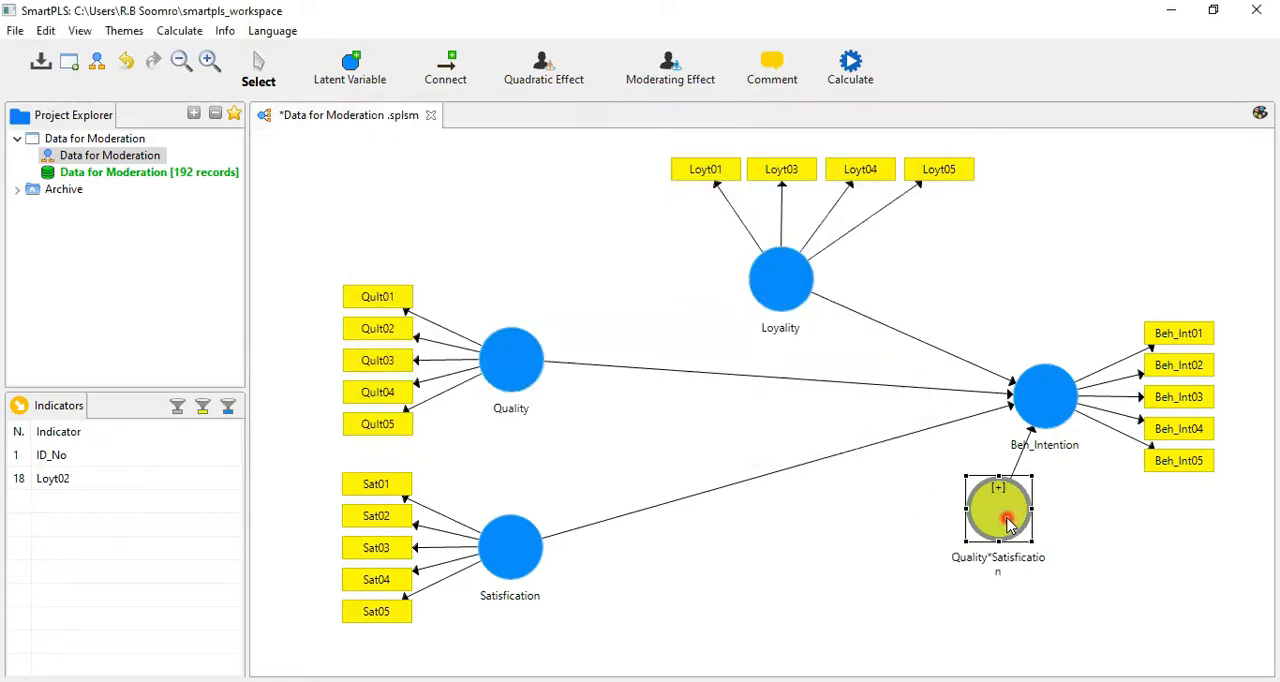
Step: Show the indicators of the Quality*Satisfication construct to examine its product terms, and hide them again
mouse_move(1008, 522)
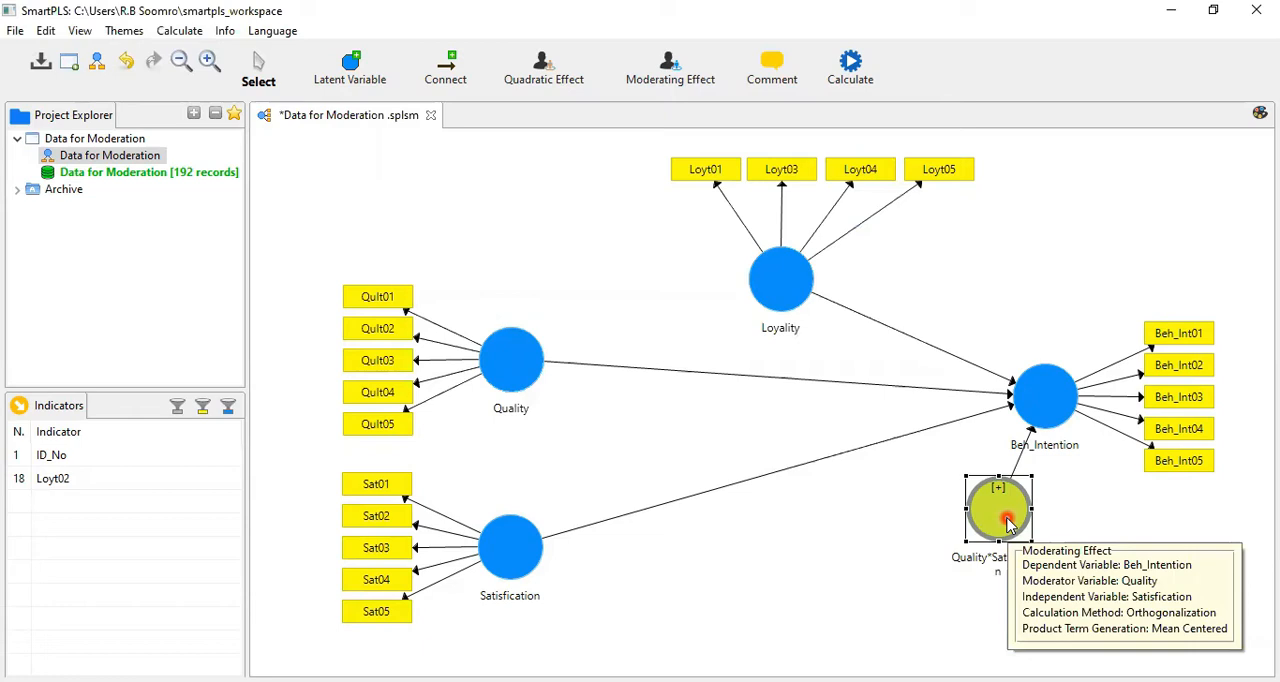
right_click(1008, 522)
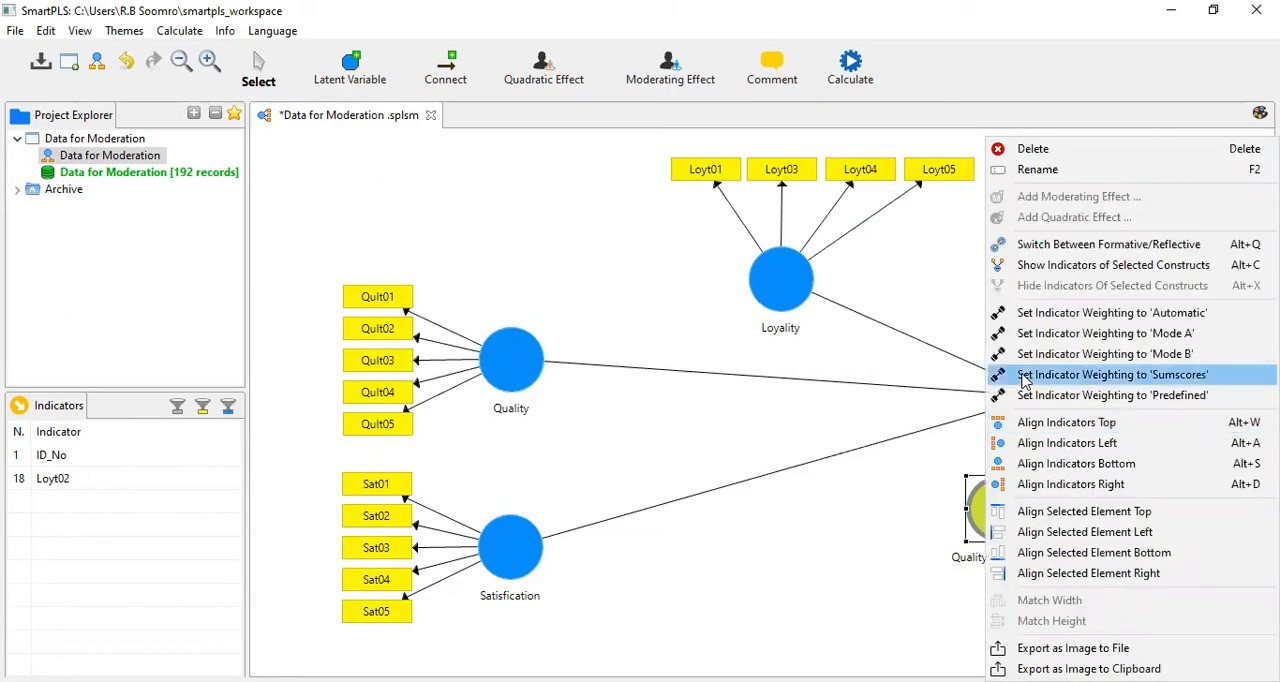
click(1043, 266)
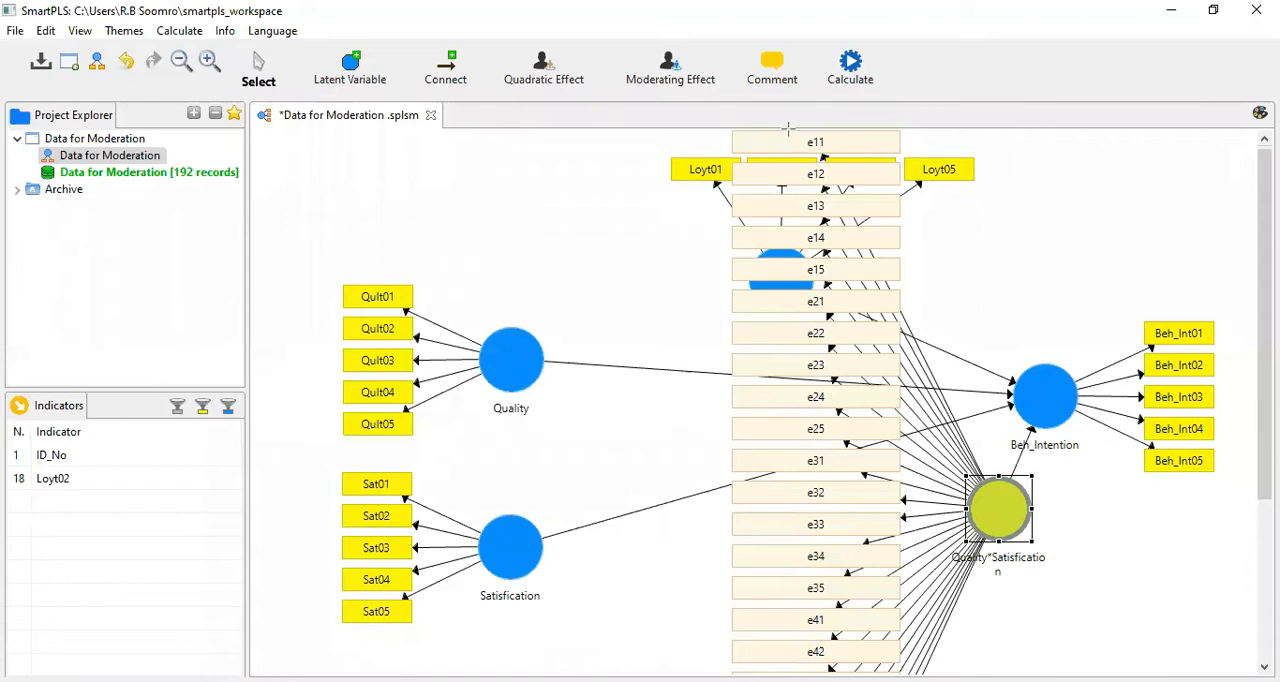
drag(787, 128, 848, 670)
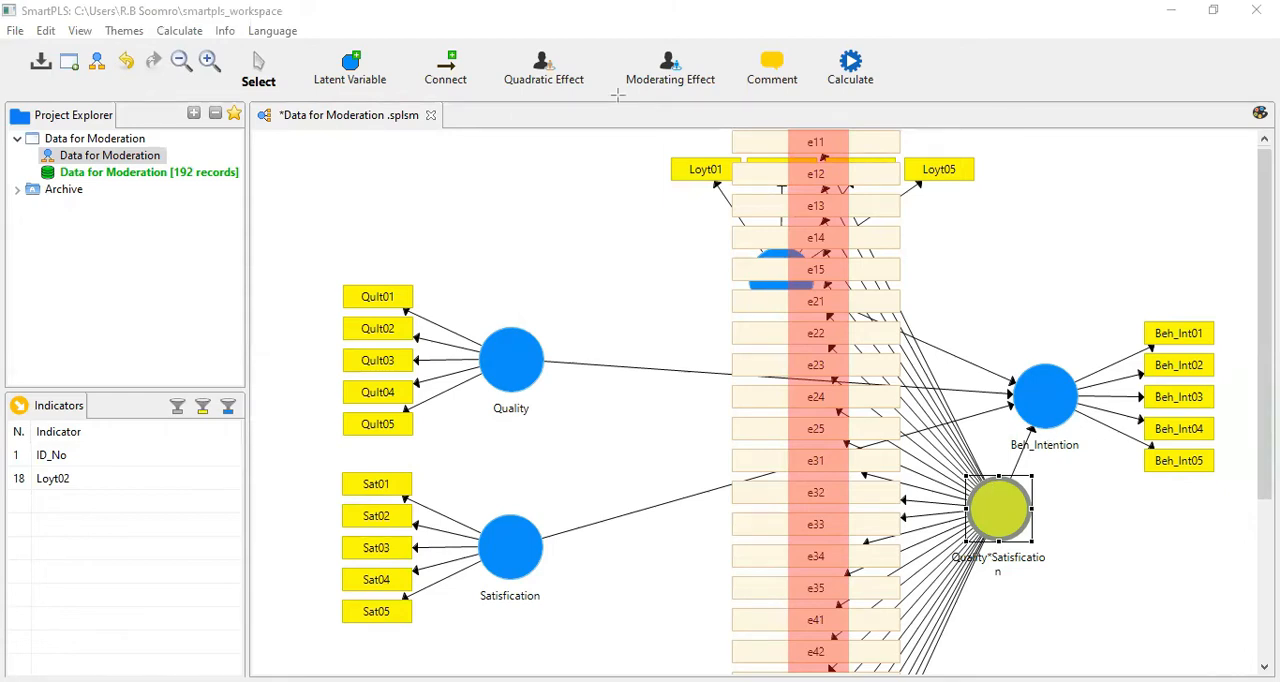
click(990, 509)
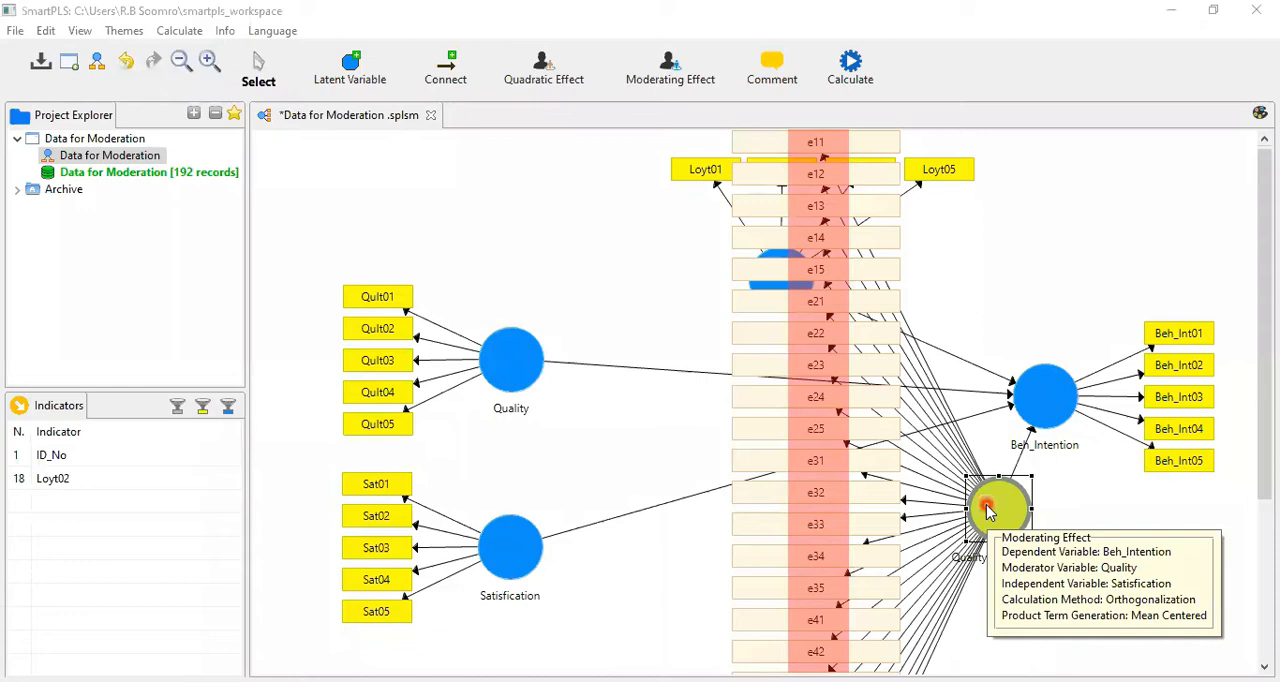
right_click(1043, 236)
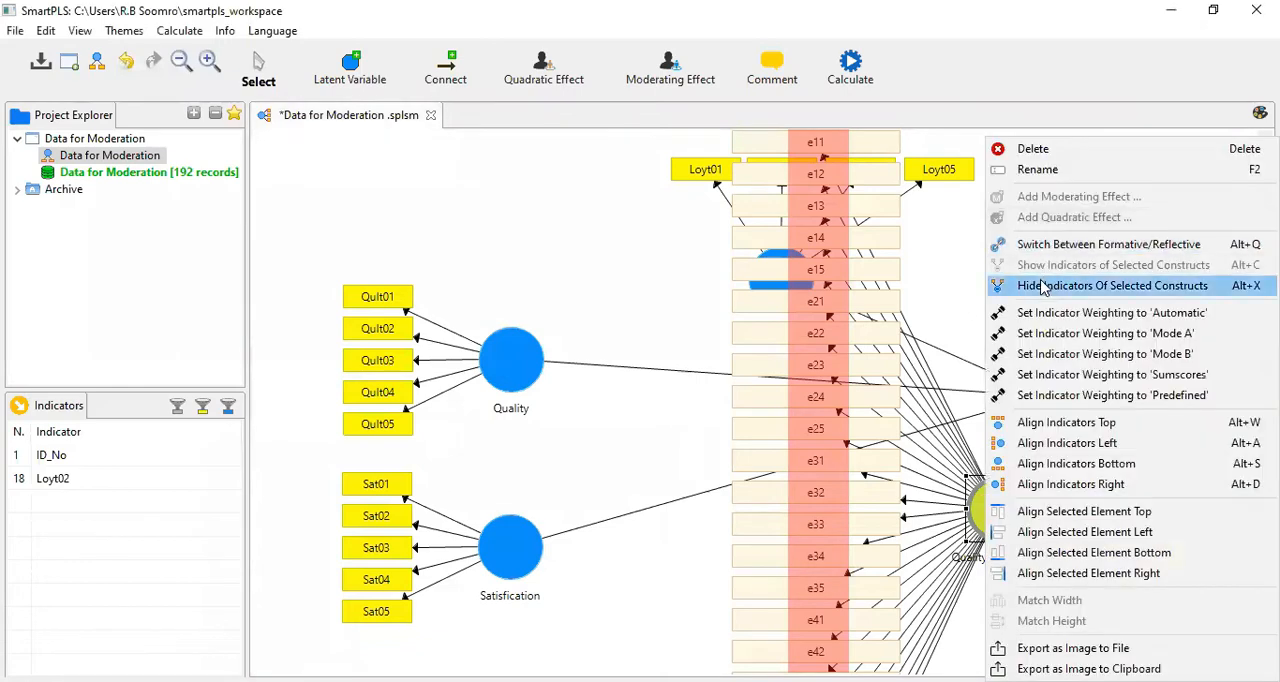
click(1043, 287)
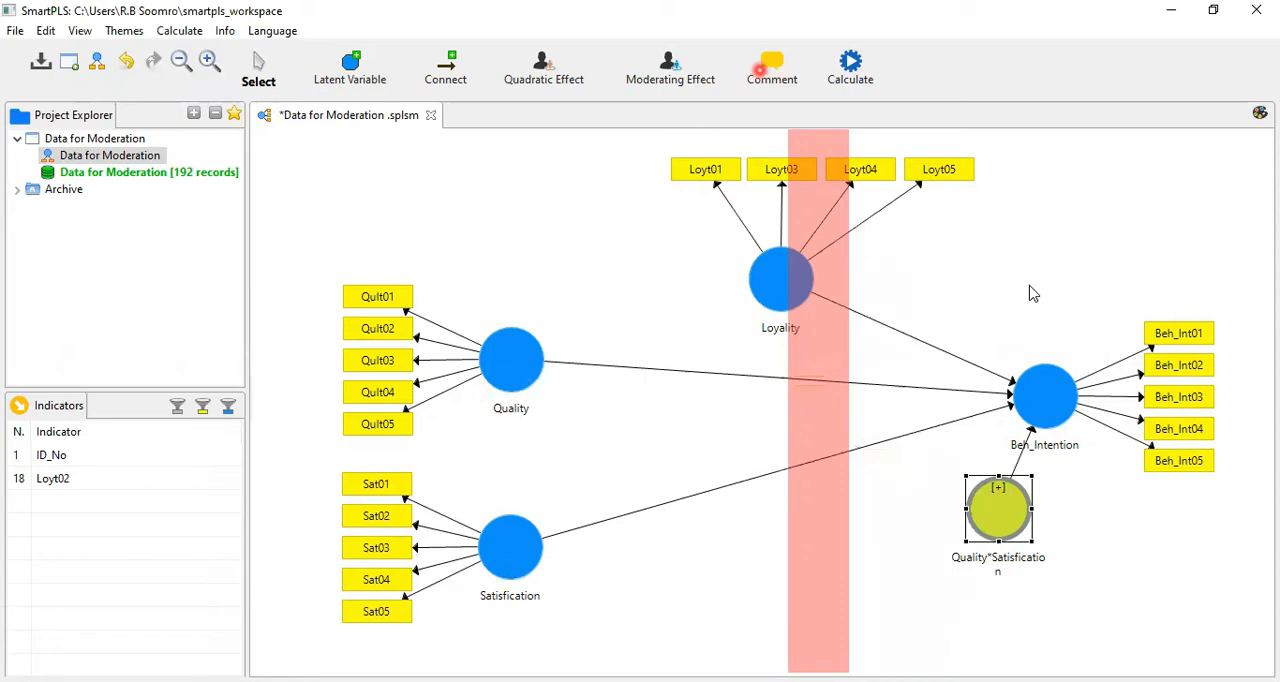
click(650, 90)
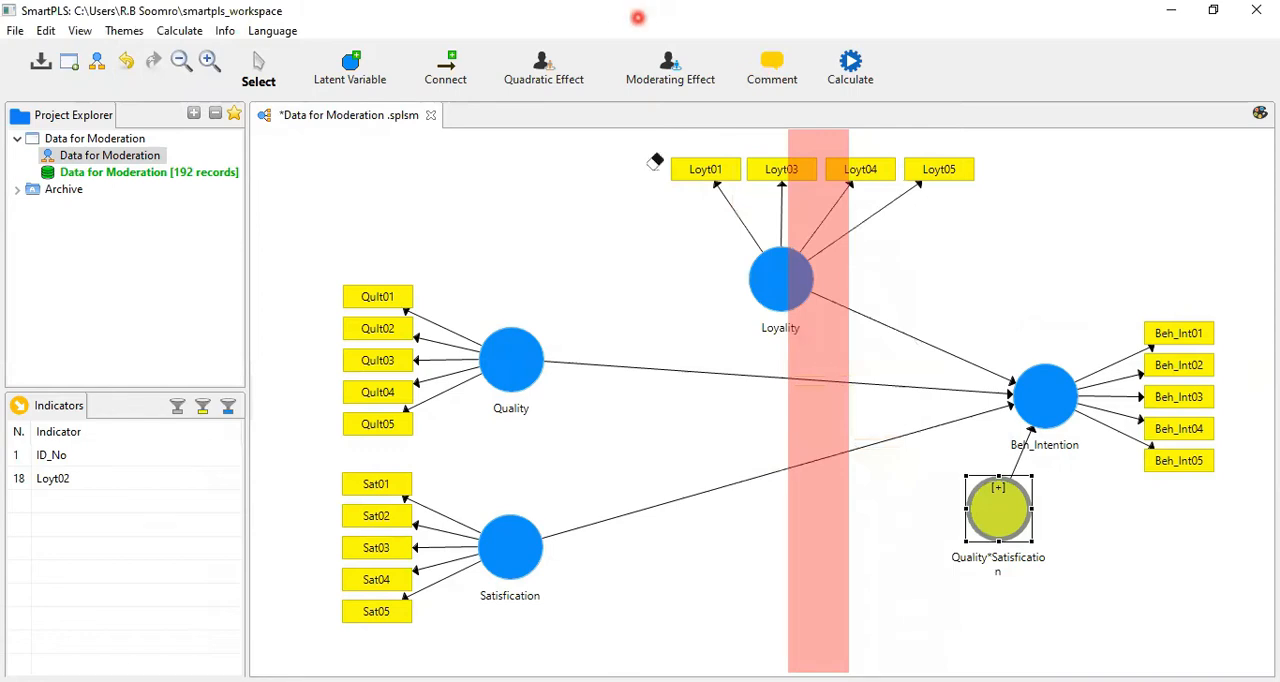
click(802, 238)
click(802, 238)
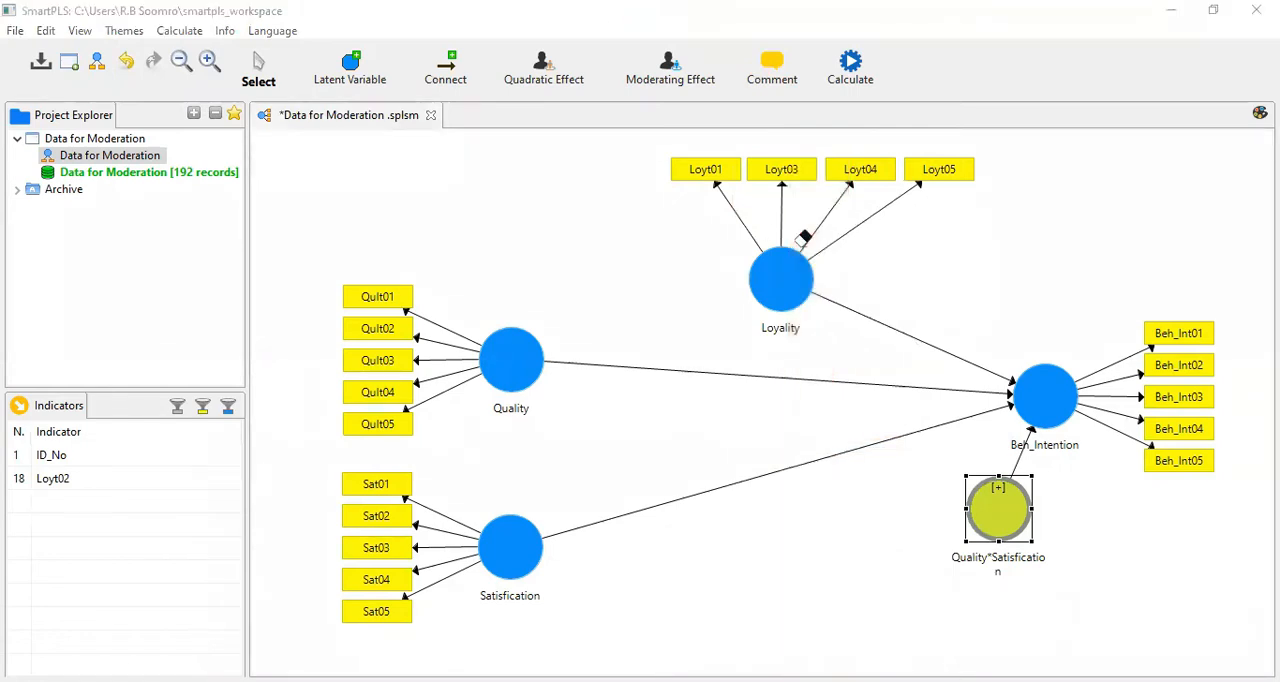
click(683, 101)
Step: Run the PLS Algorithm on the moderation model with the preset settings, and return to the path model diagram
click(850, 82)
click(727, 250)
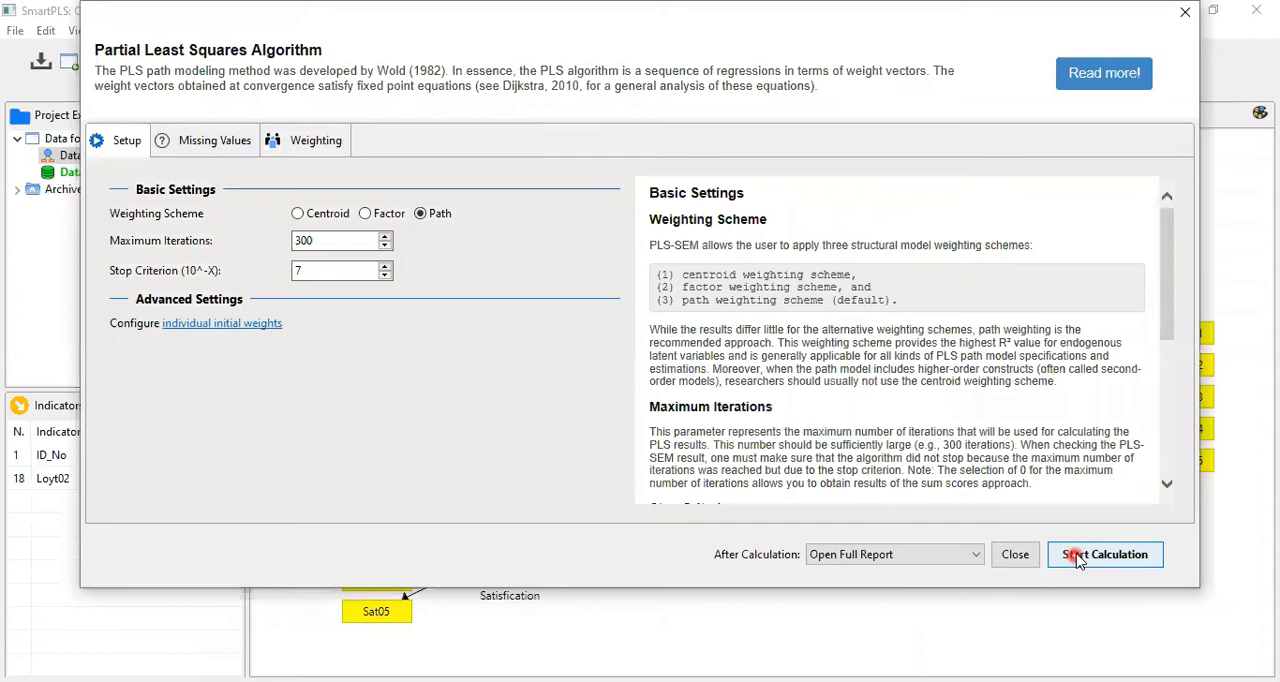
click(1078, 558)
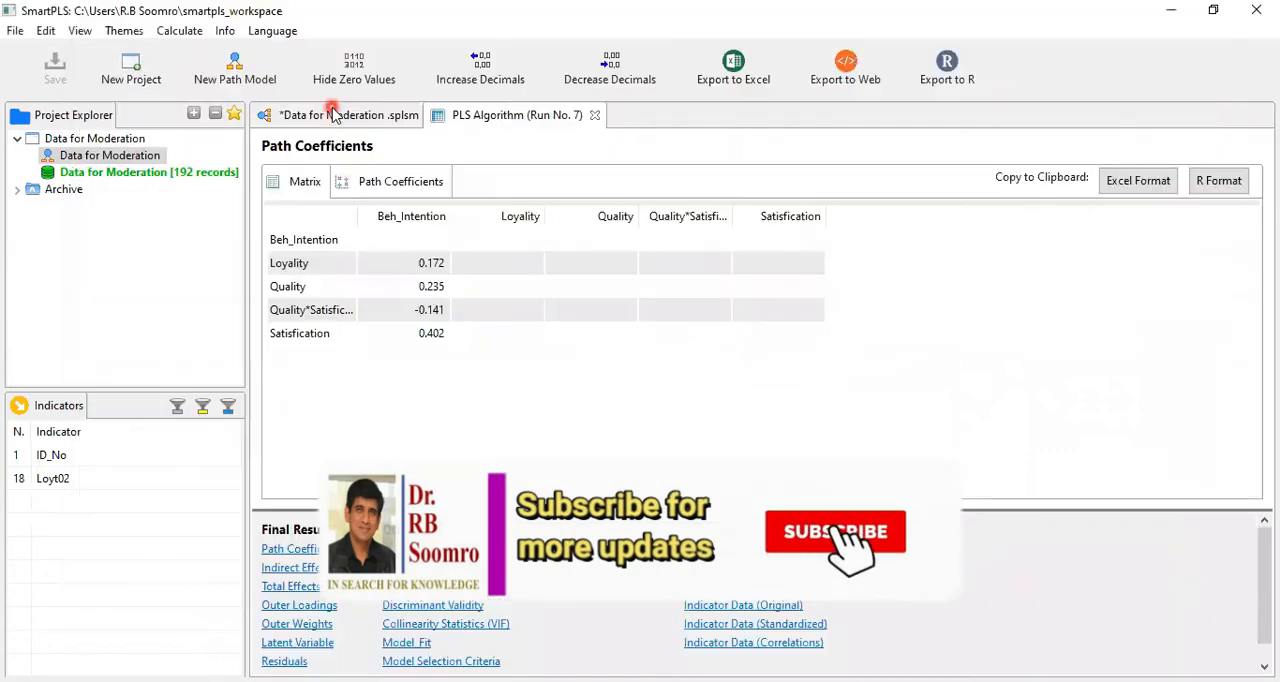
click(333, 115)
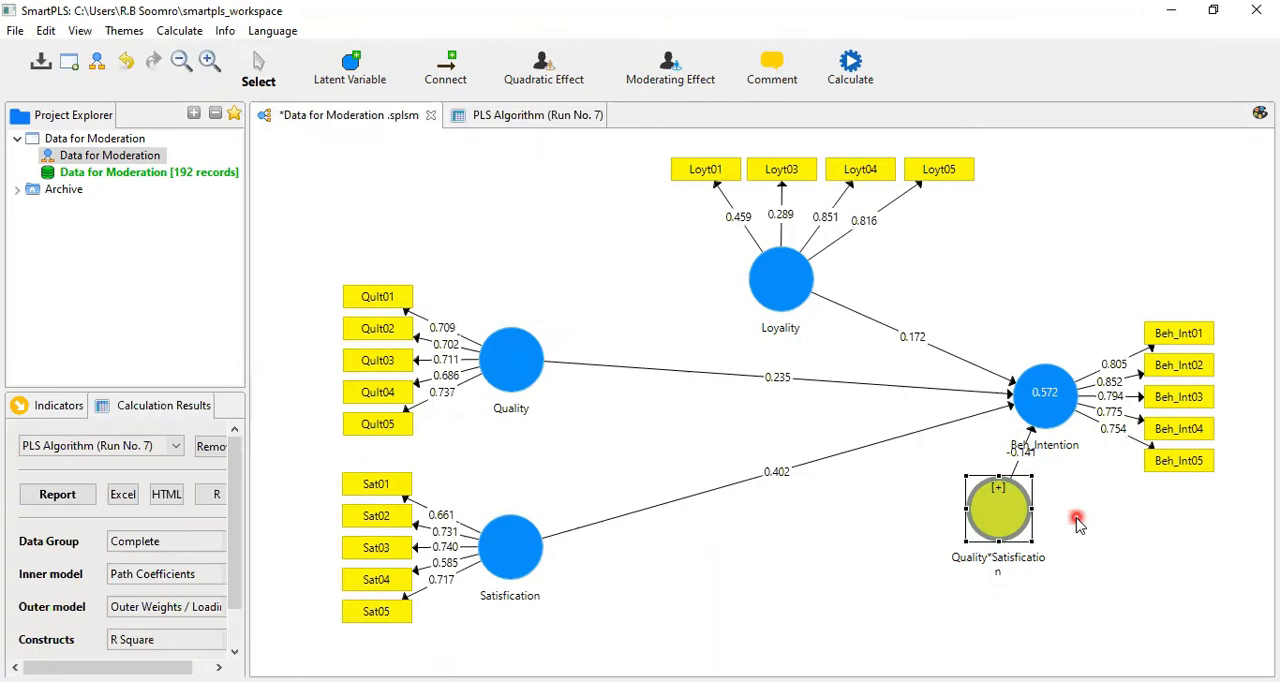
Step: Move the Quality*Satisfication construct down and away from Beh_Intention so its path coefficient is readable
click(1002, 521)
drag(975, 575, 975, 573)
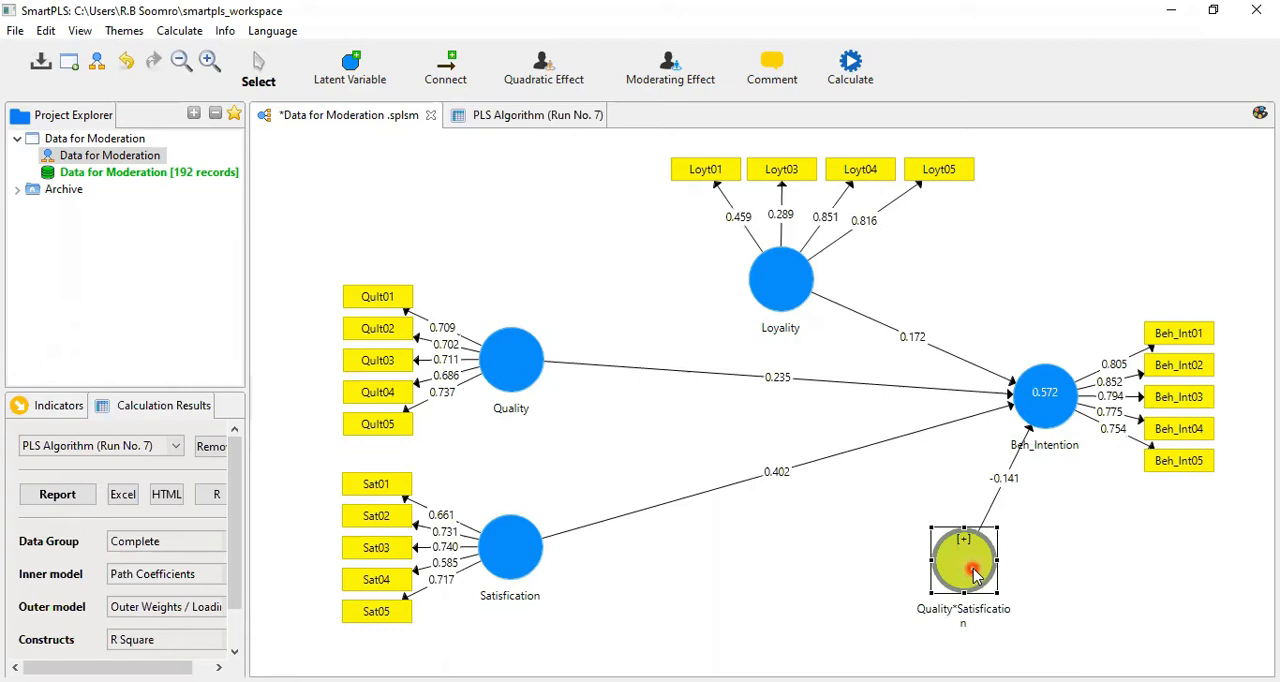
click(1111, 593)
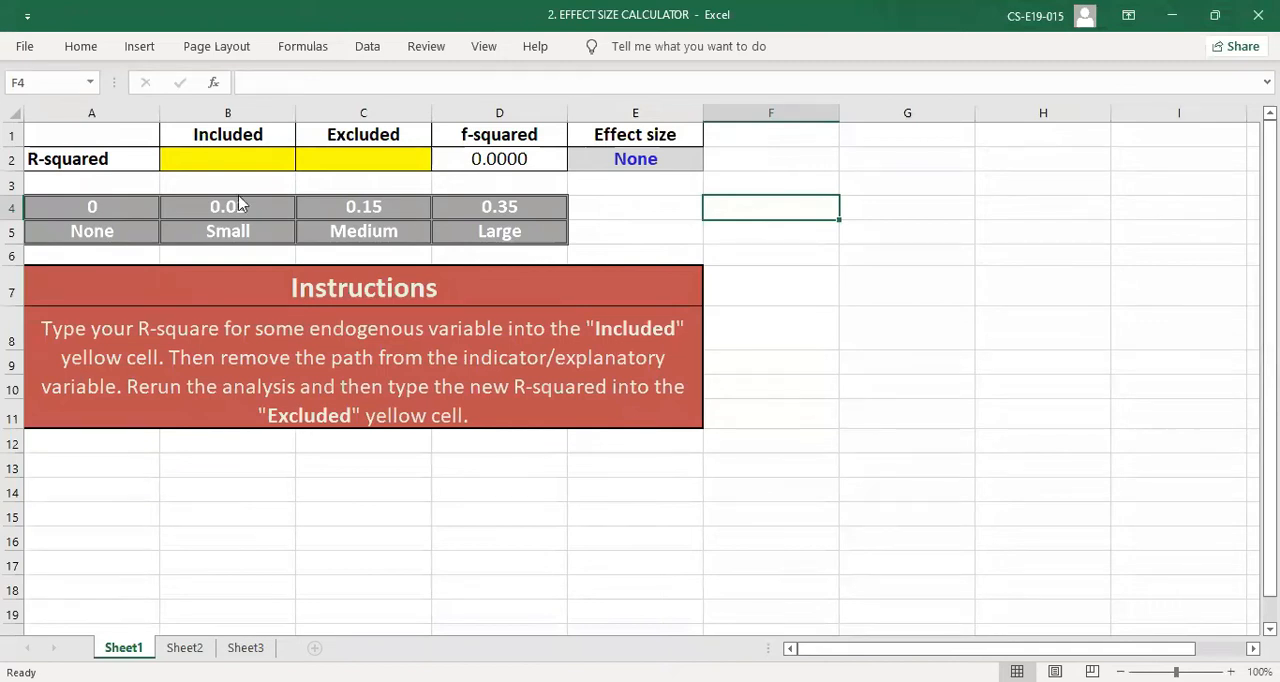
Step: Enter the R-squared values in the effect size calculator, 0.467 as Excluded and 0.572 as Included, and check the resulting effect size
click(240, 163)
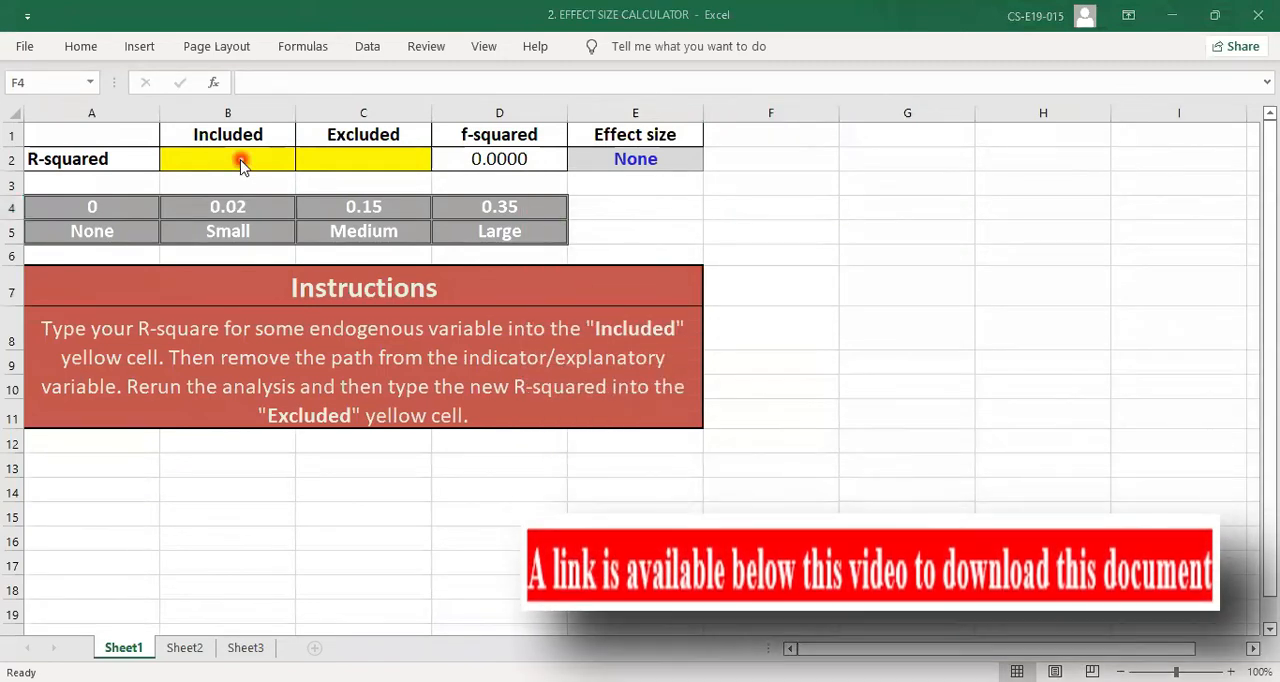
click(363, 163)
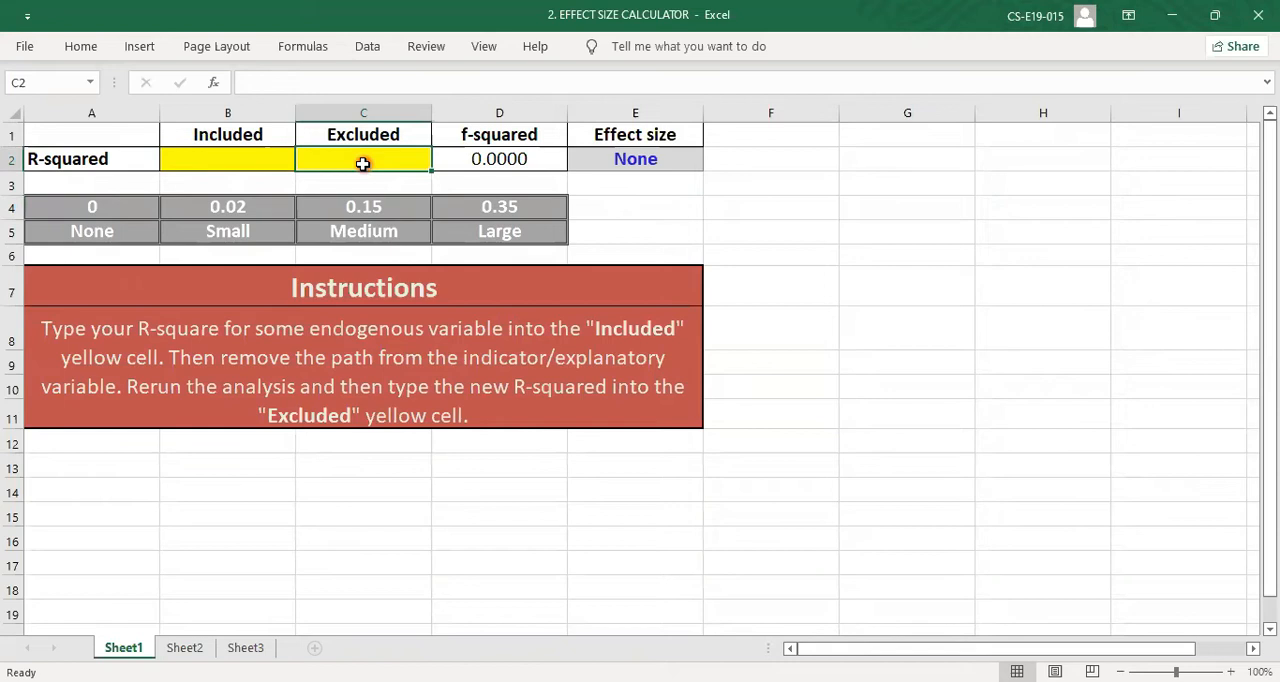
click(363, 164)
text(.467)
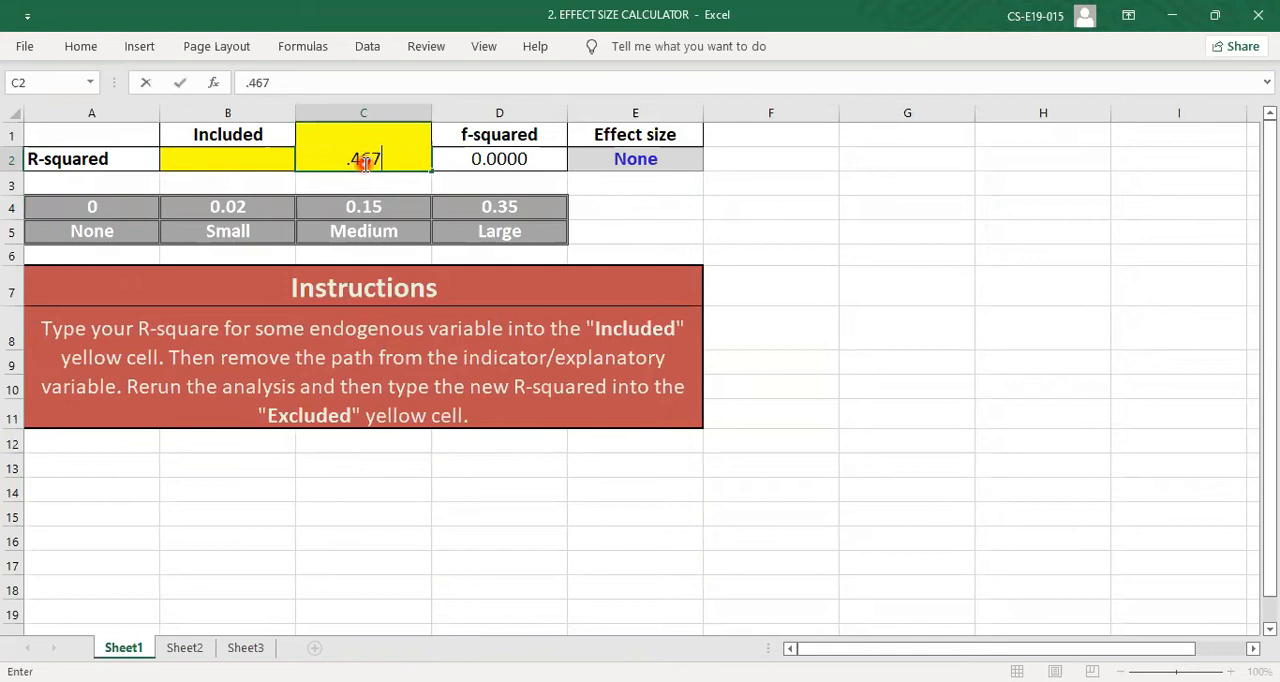
click(252, 156)
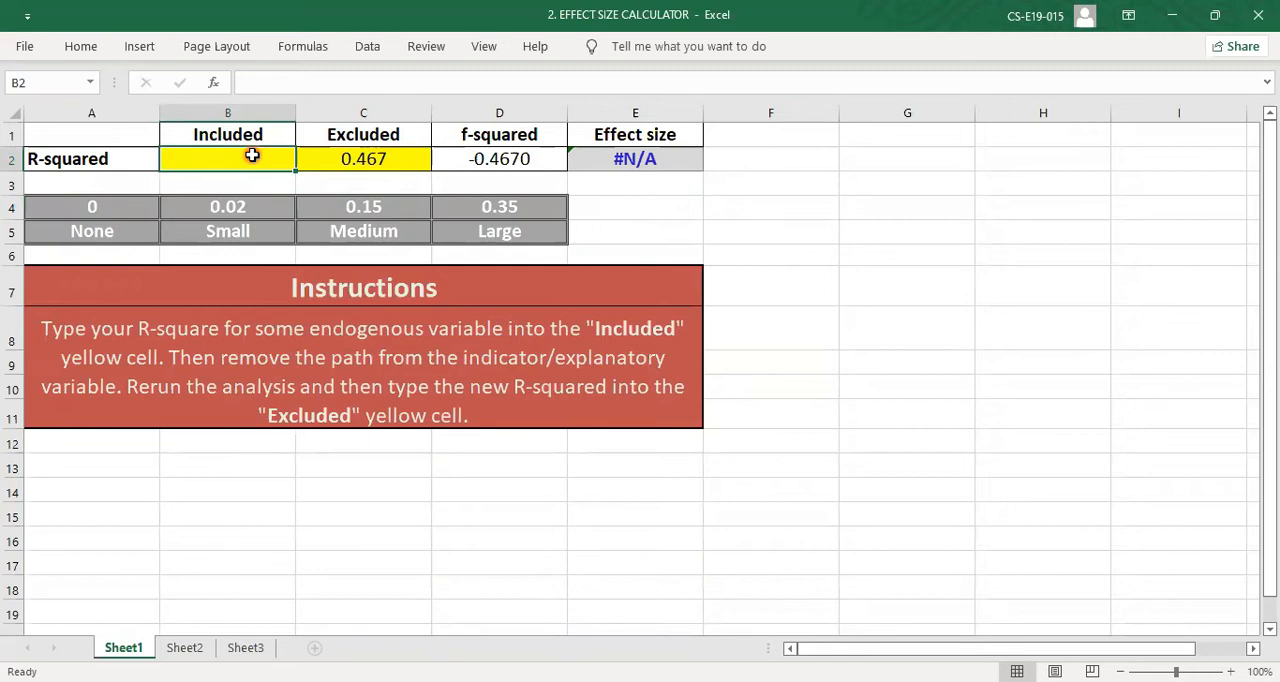
text(.)
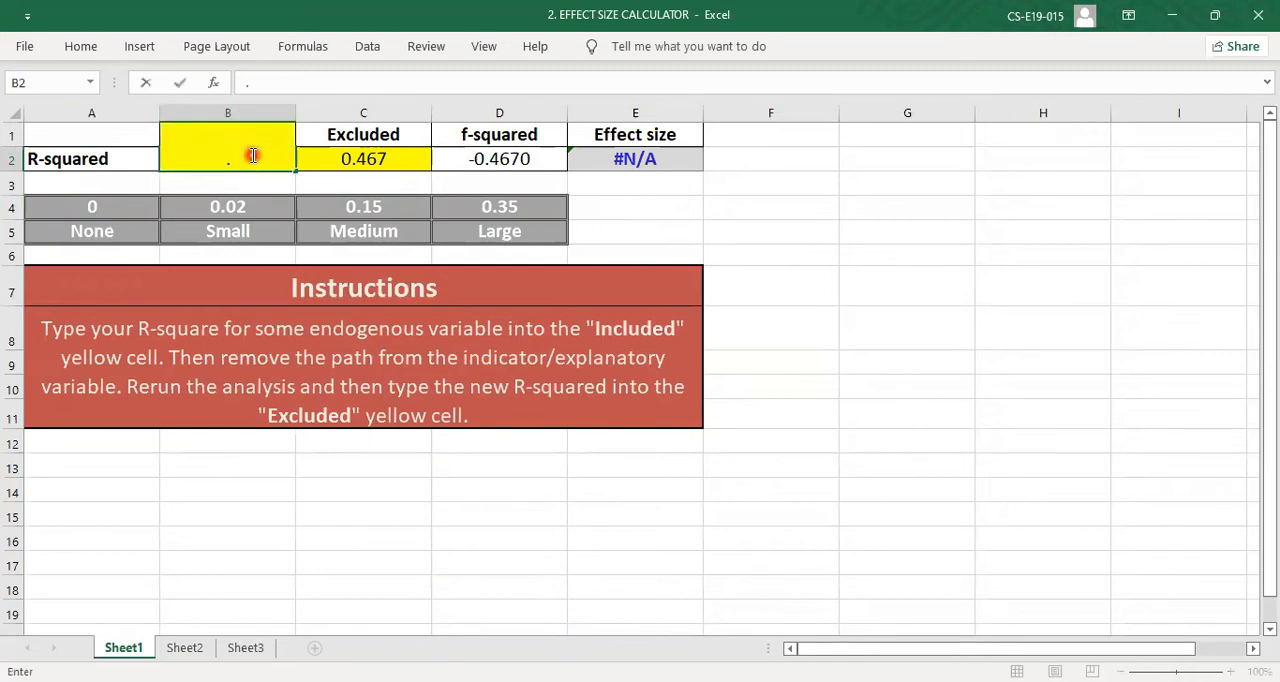
text(572)
click(593, 192)
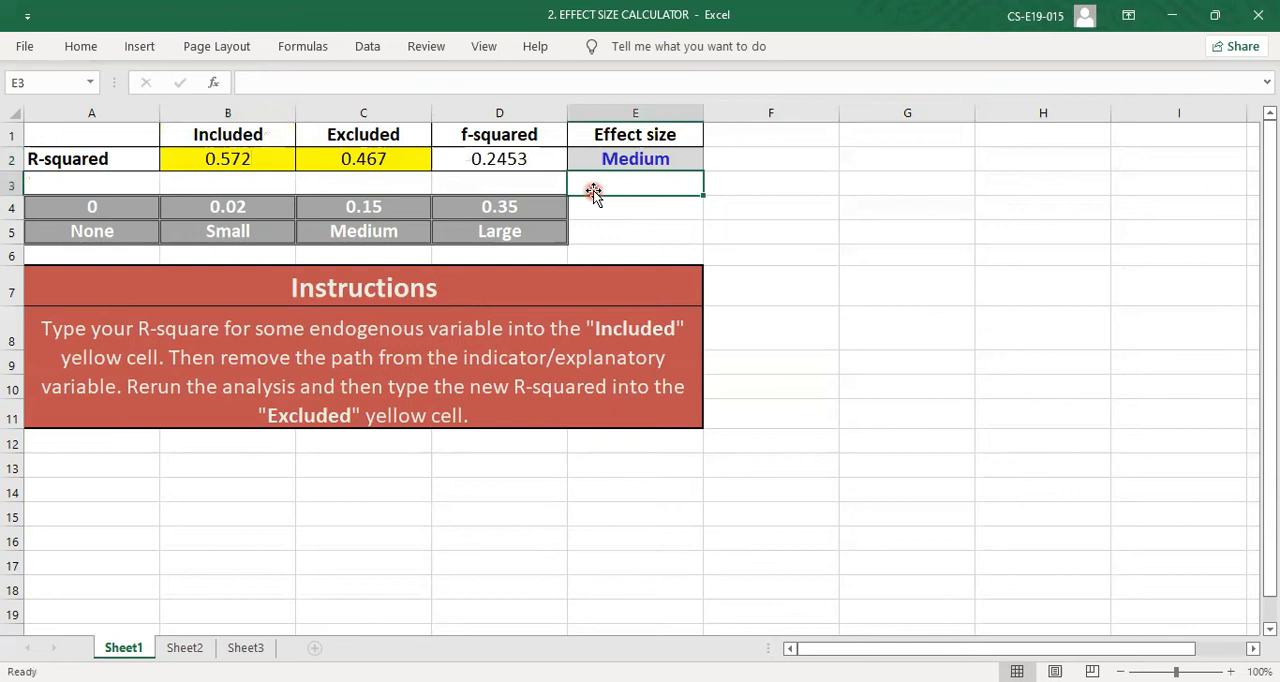
click(620, 156)
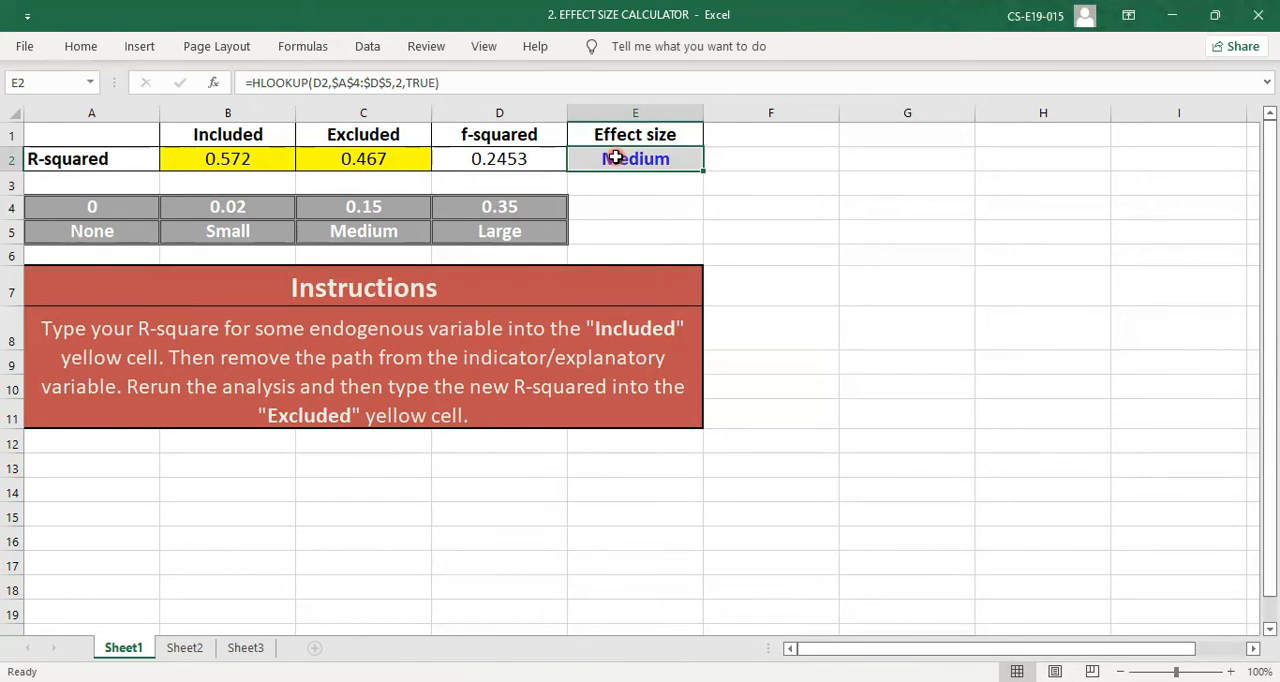
Step: Switch back to SmartPLS and run Complete Bootstrapping on the moderation model with the preset 500 subsamples and two-tailed test at 0.05
key(alt+Tab)
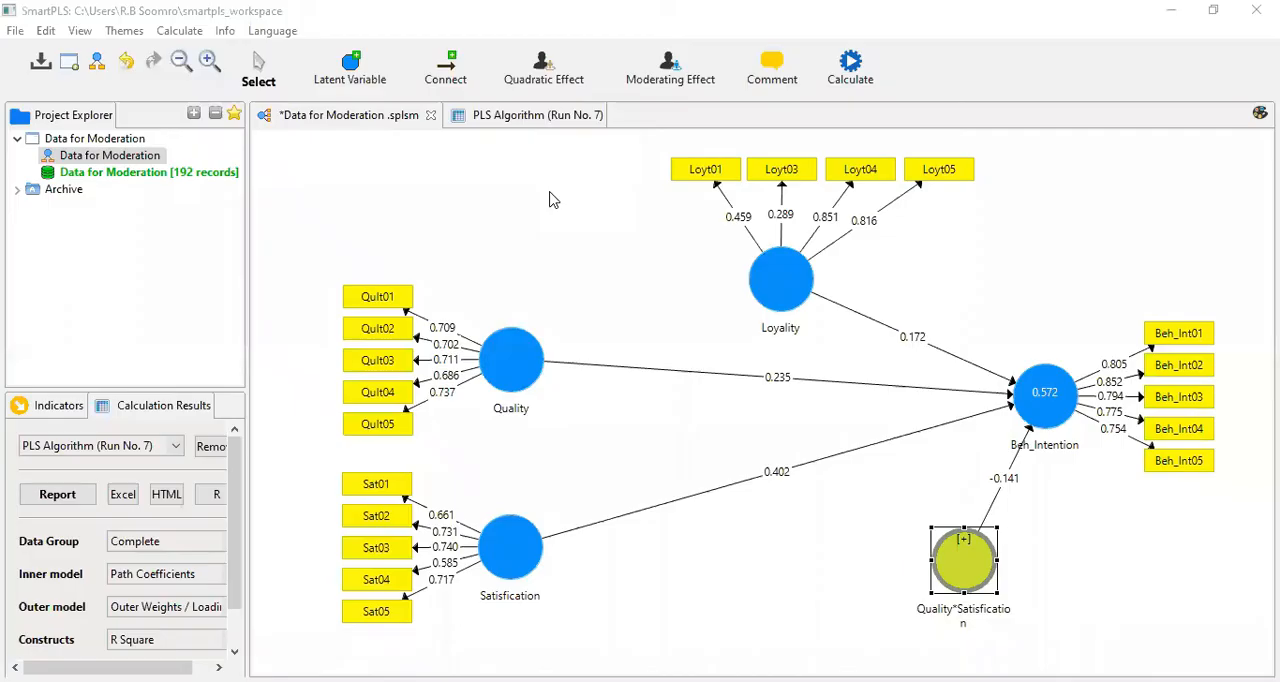
click(597, 241)
click(597, 241)
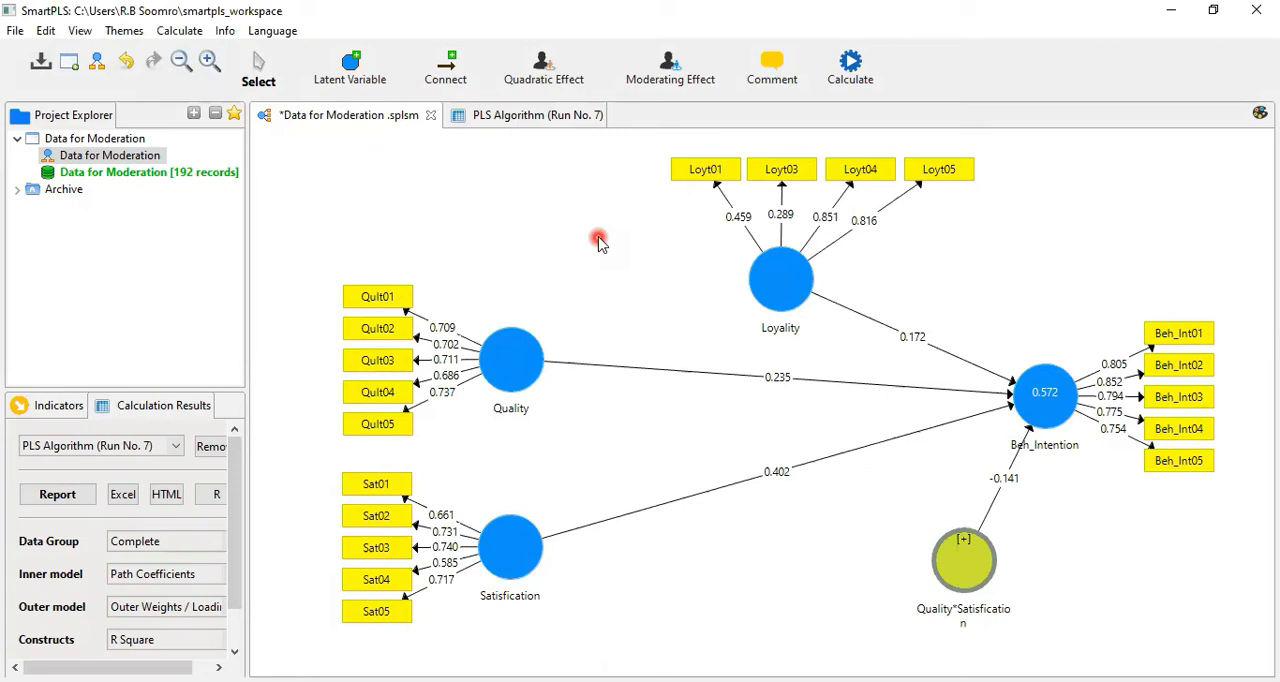
click(851, 70)
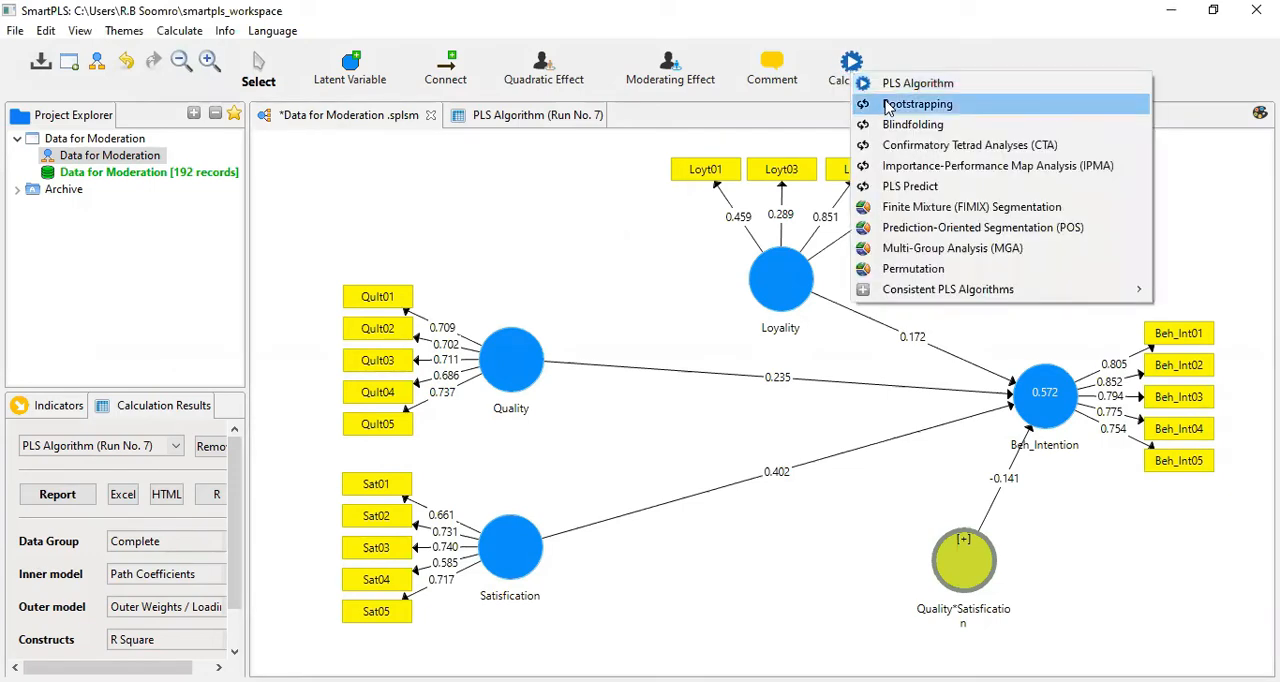
click(887, 105)
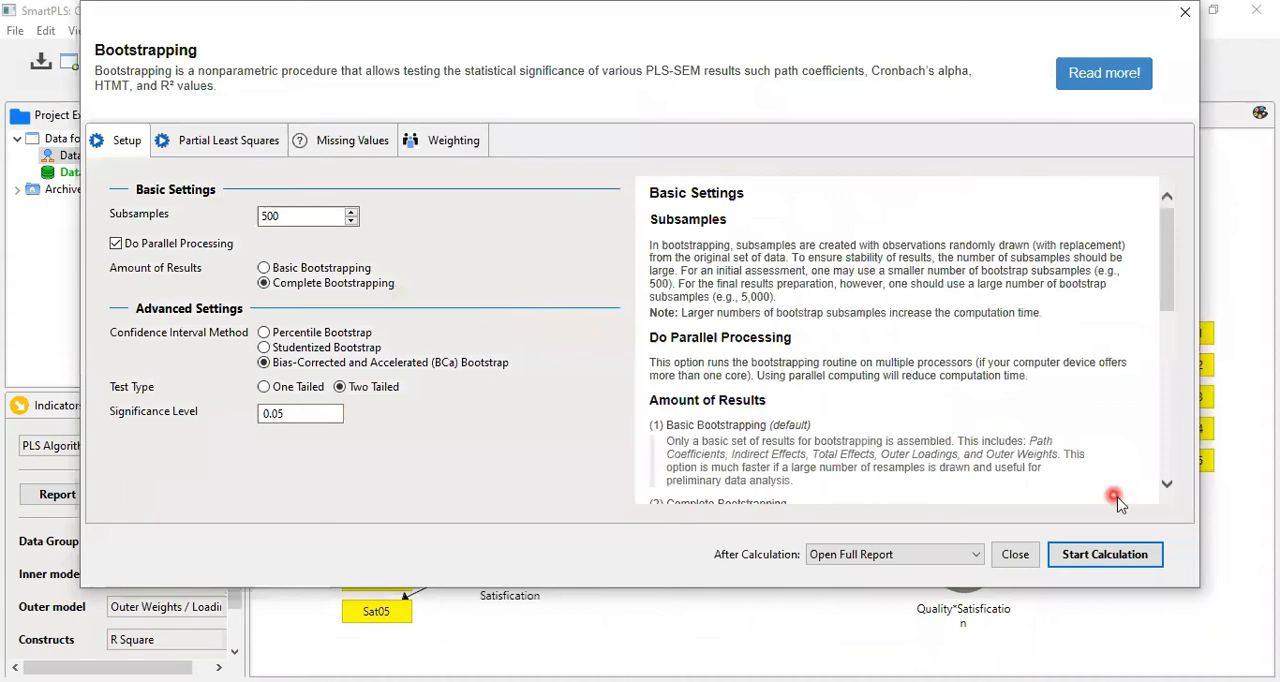
click(1099, 557)
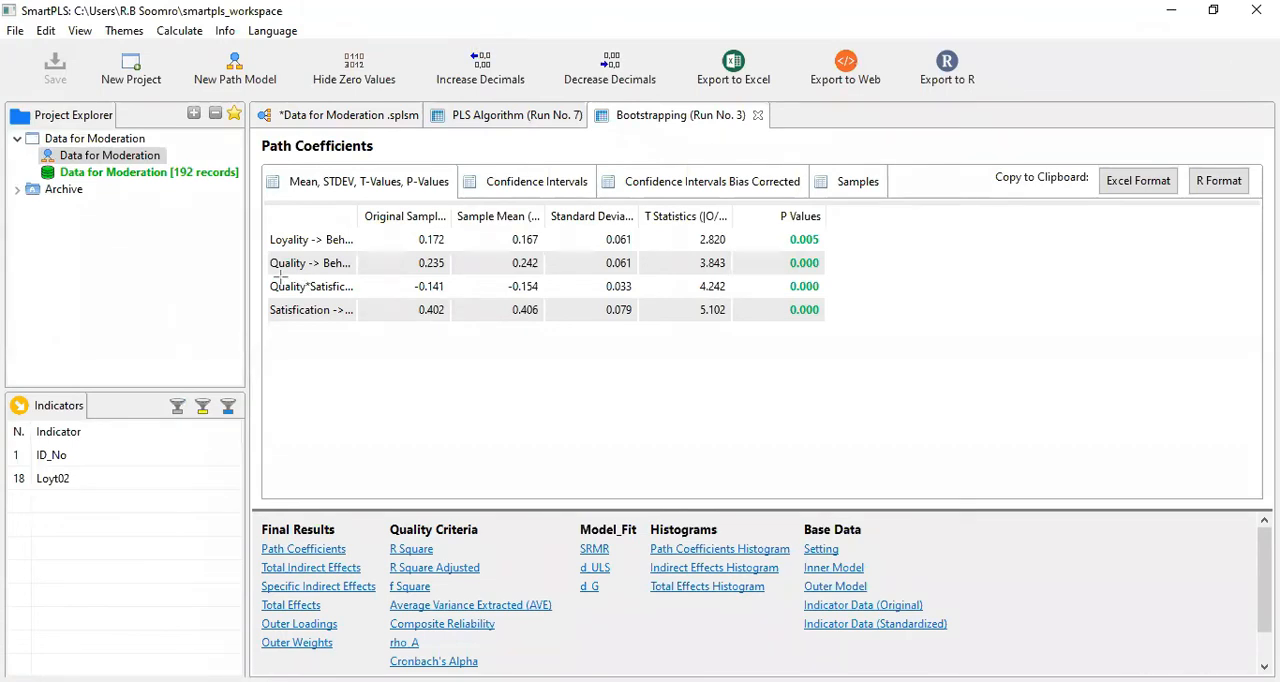
Step: Widen the path name column of the bootstrapped path coefficients and examine the significance of the Quality*Satisfication and Satisfication paths
drag(357, 216, 482, 219)
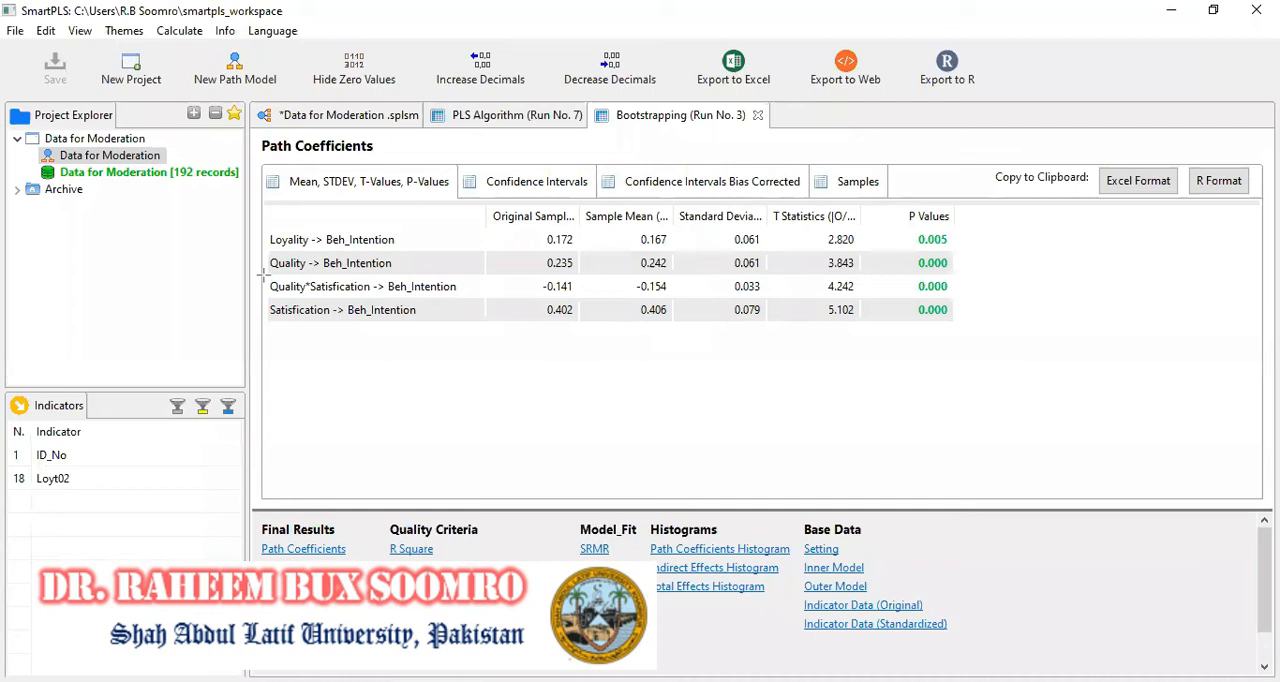
click(950, 291)
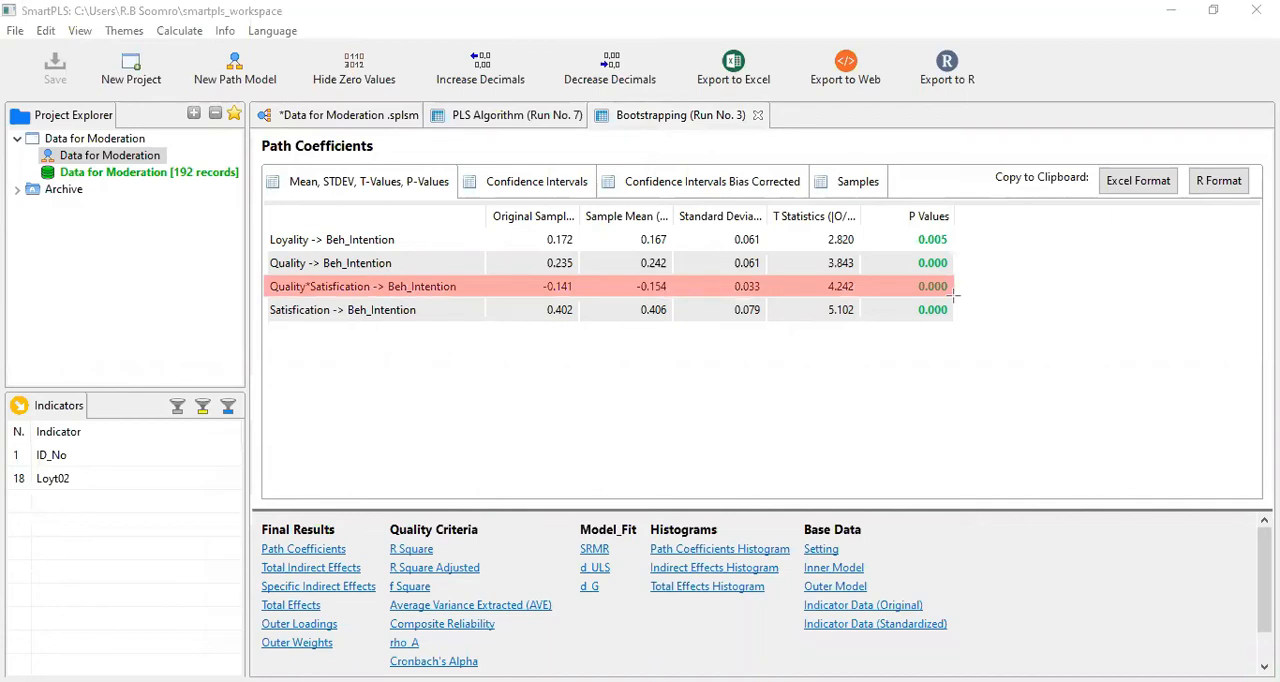
click(861, 293)
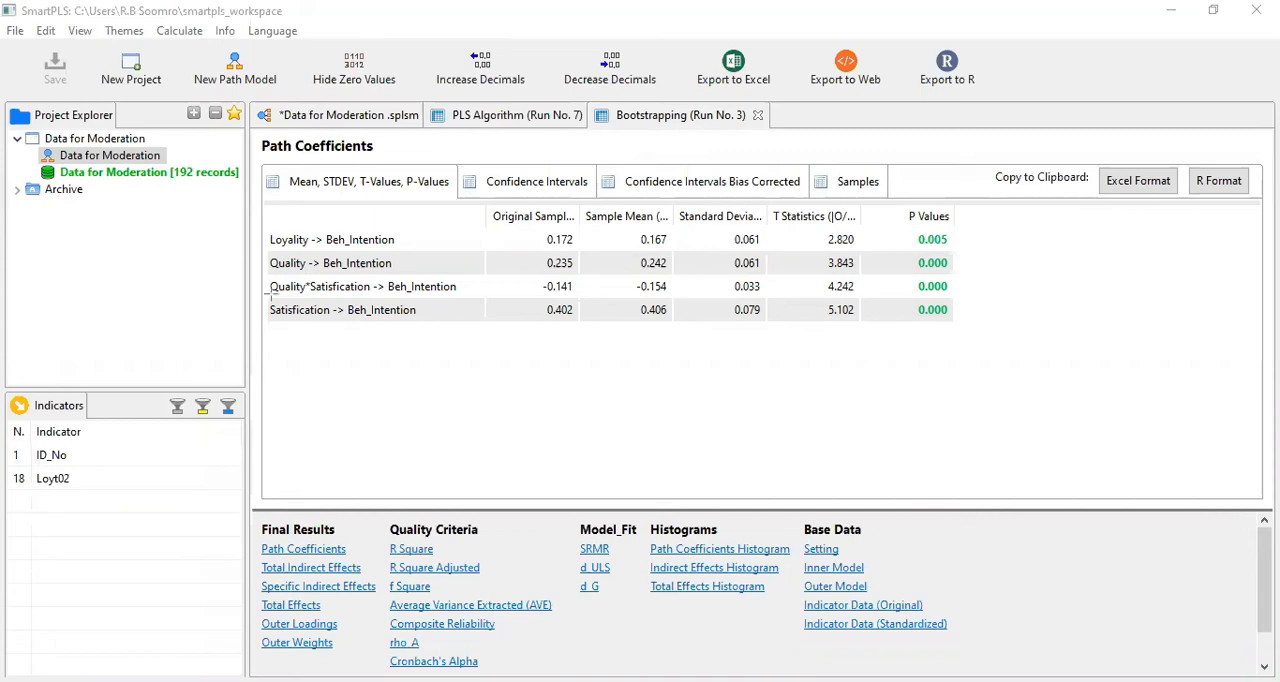
mouse_move(268, 310)
mouse_down()
mouse_move(990, 315)
mouse_move(955, 327)
mouse_up()
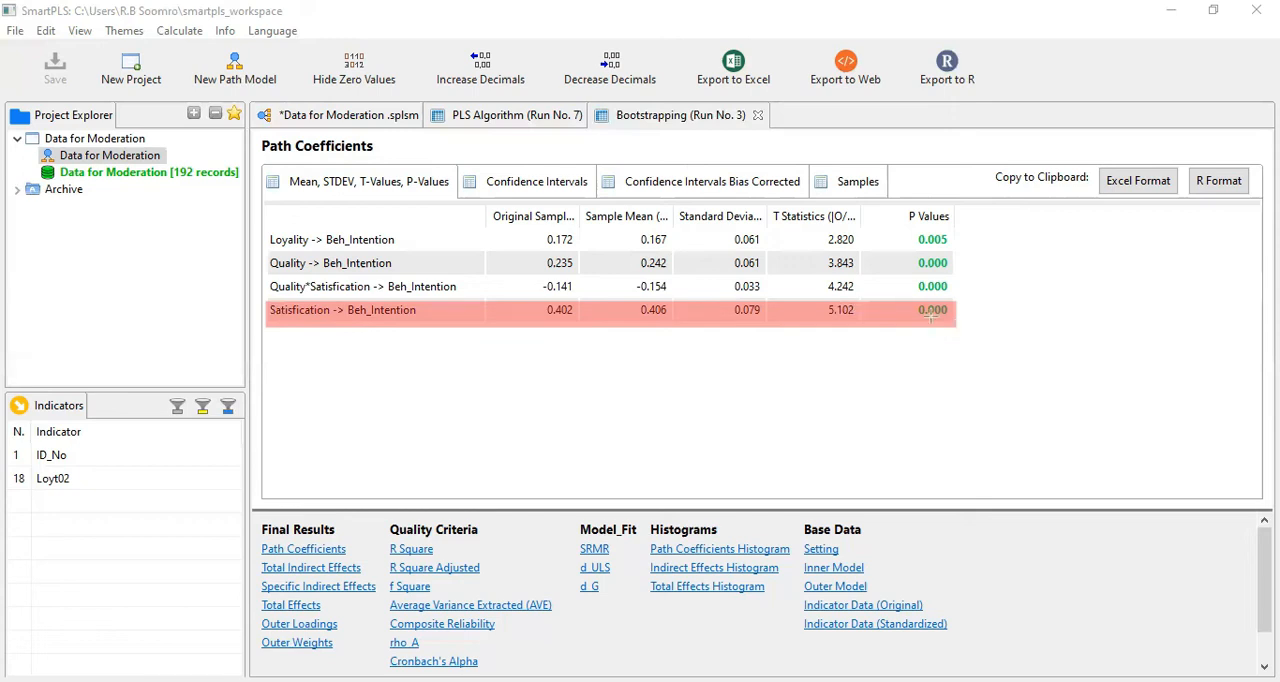
drag(908, 302, 957, 323)
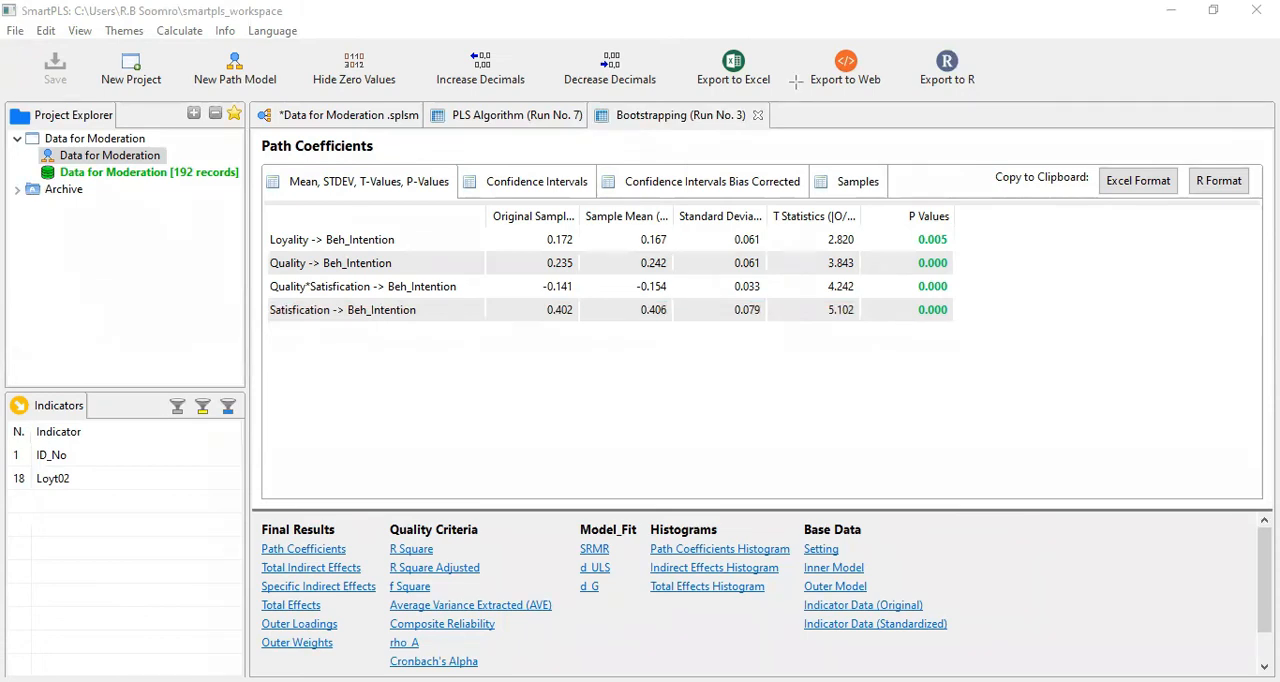
Step: Return to the path model diagram and run the PLS Algorithm again with the preset settings
click(380, 116)
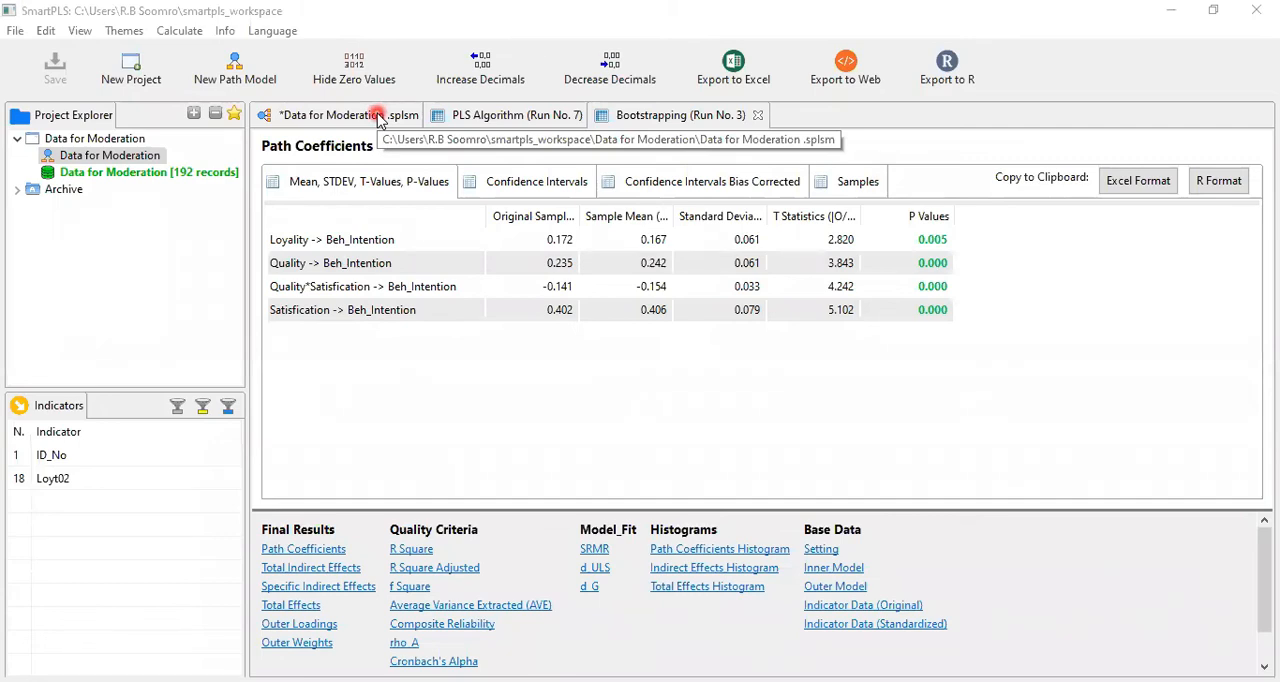
click(380, 118)
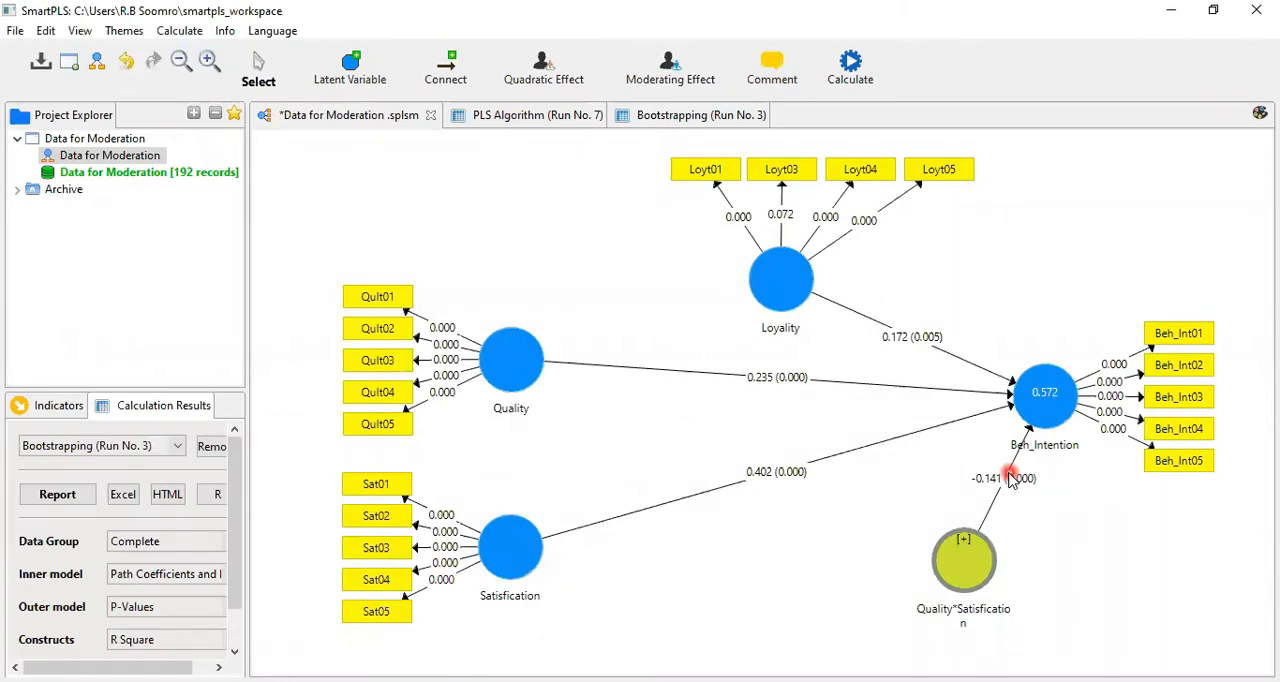
click(852, 70)
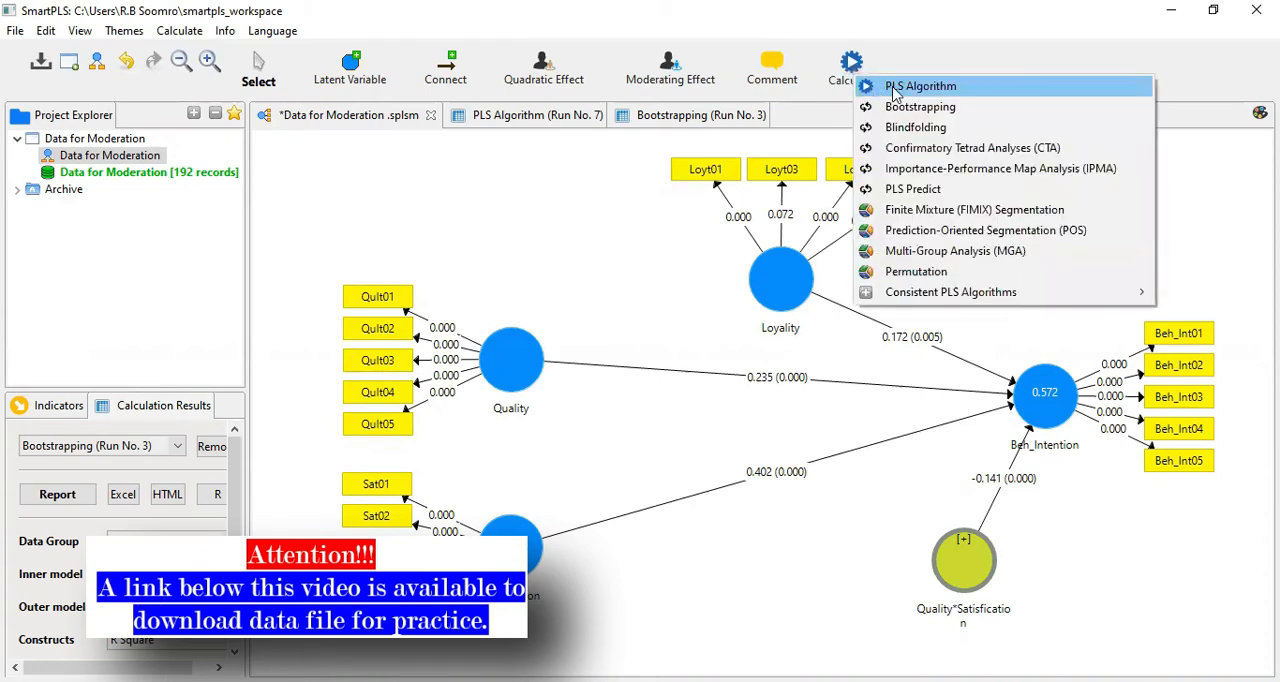
click(894, 88)
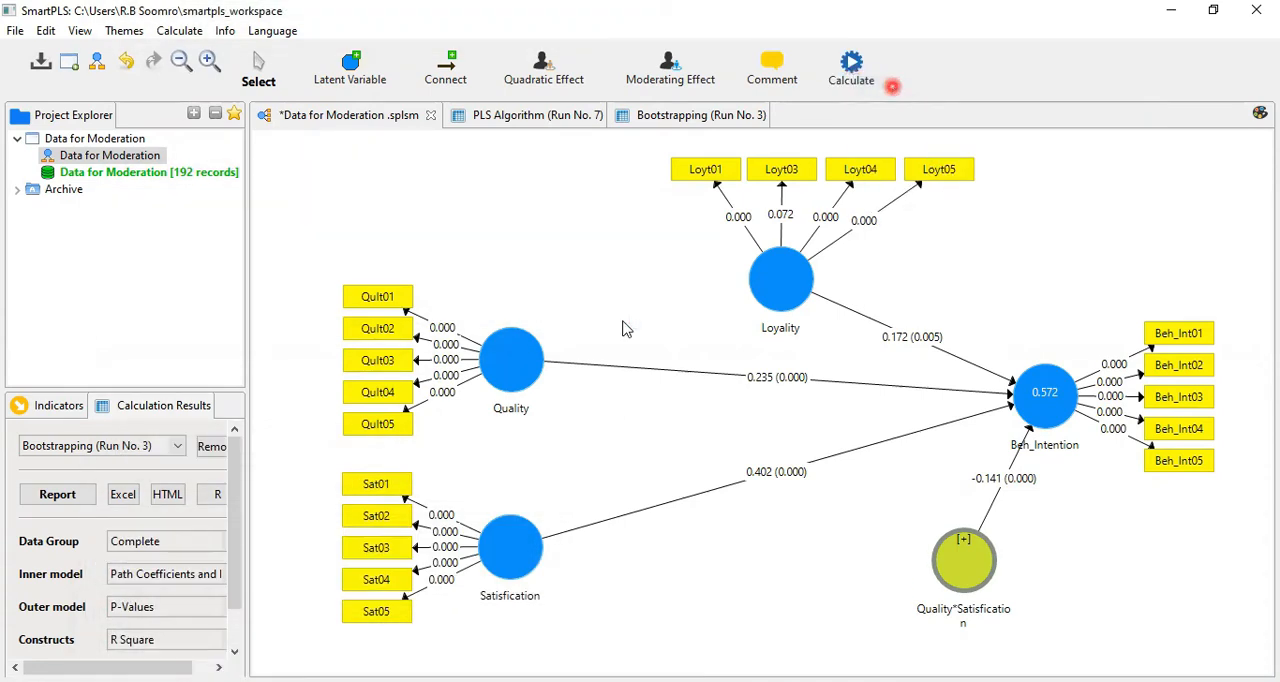
click(1062, 554)
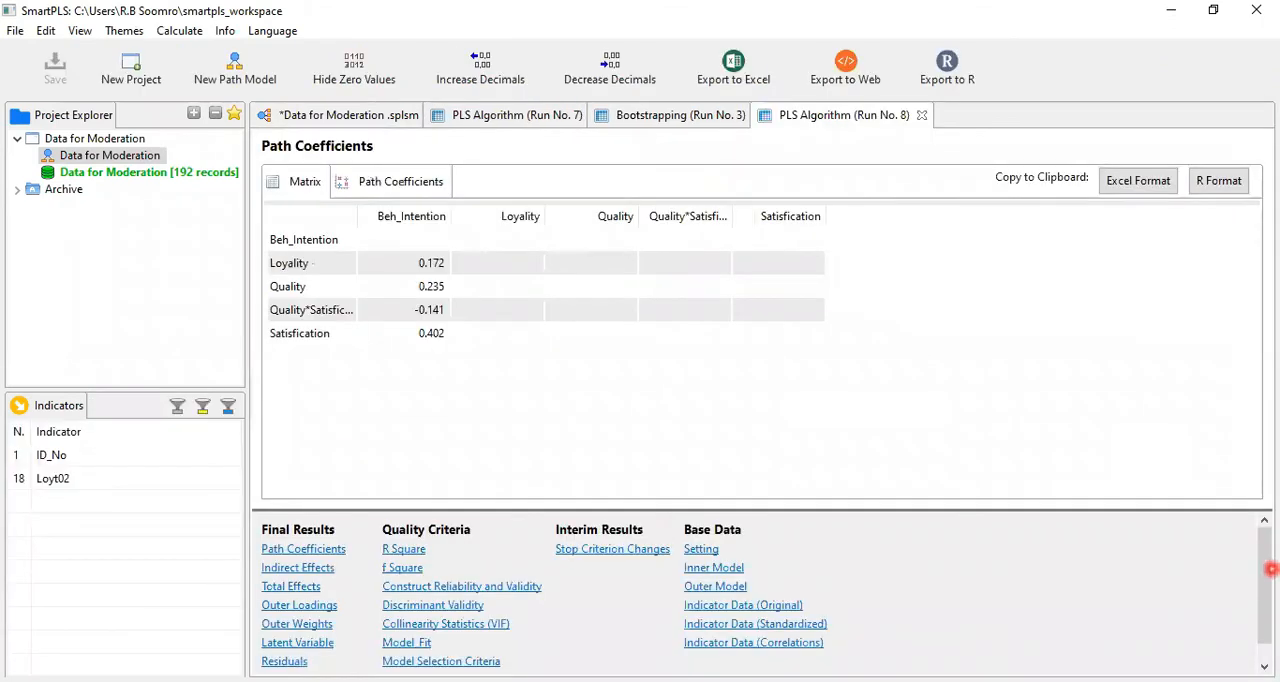
Step: Open the Simple Slope Analysis for Quality*Satisfication, copy its chart to the clipboard at the preset size, and return to the path model diagram
drag(1271, 569, 1269, 629)
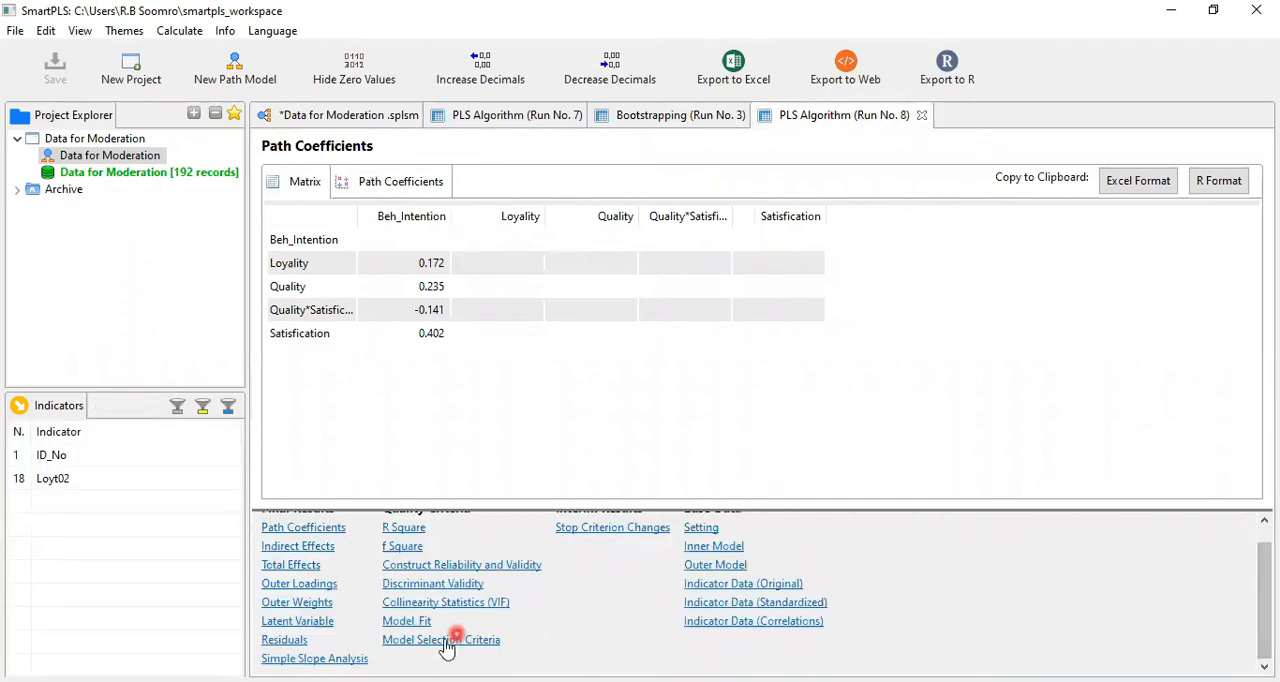
click(344, 658)
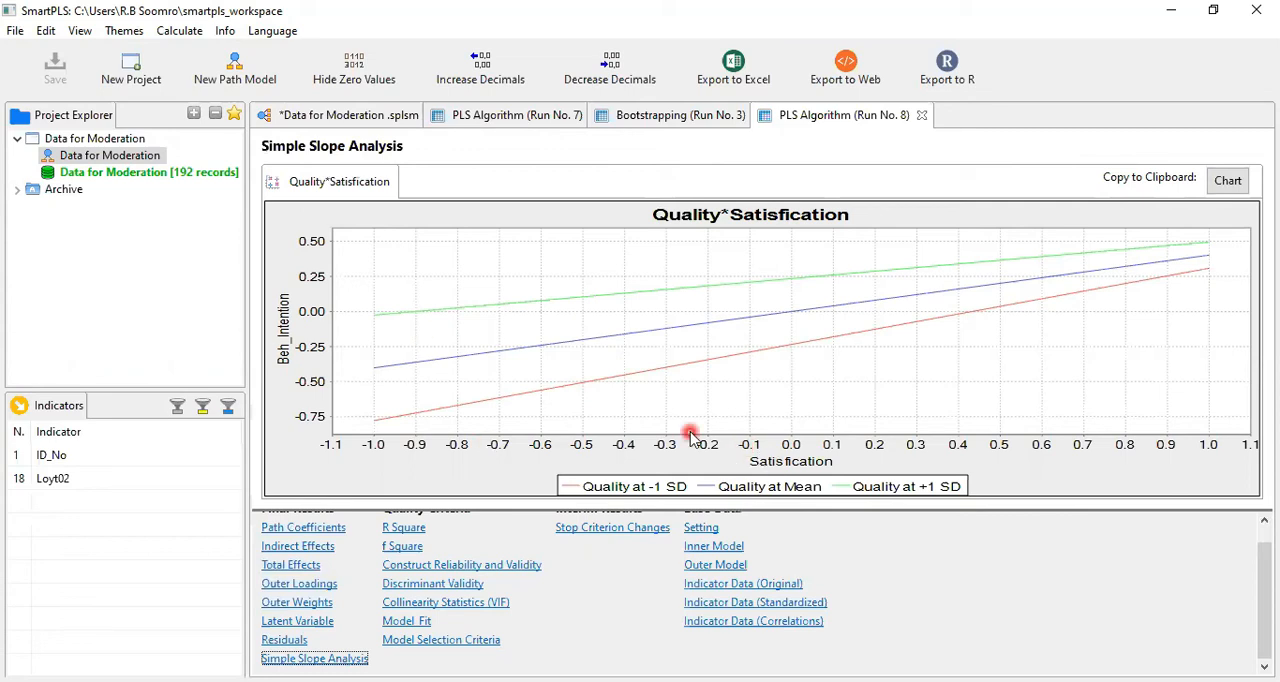
click(1228, 181)
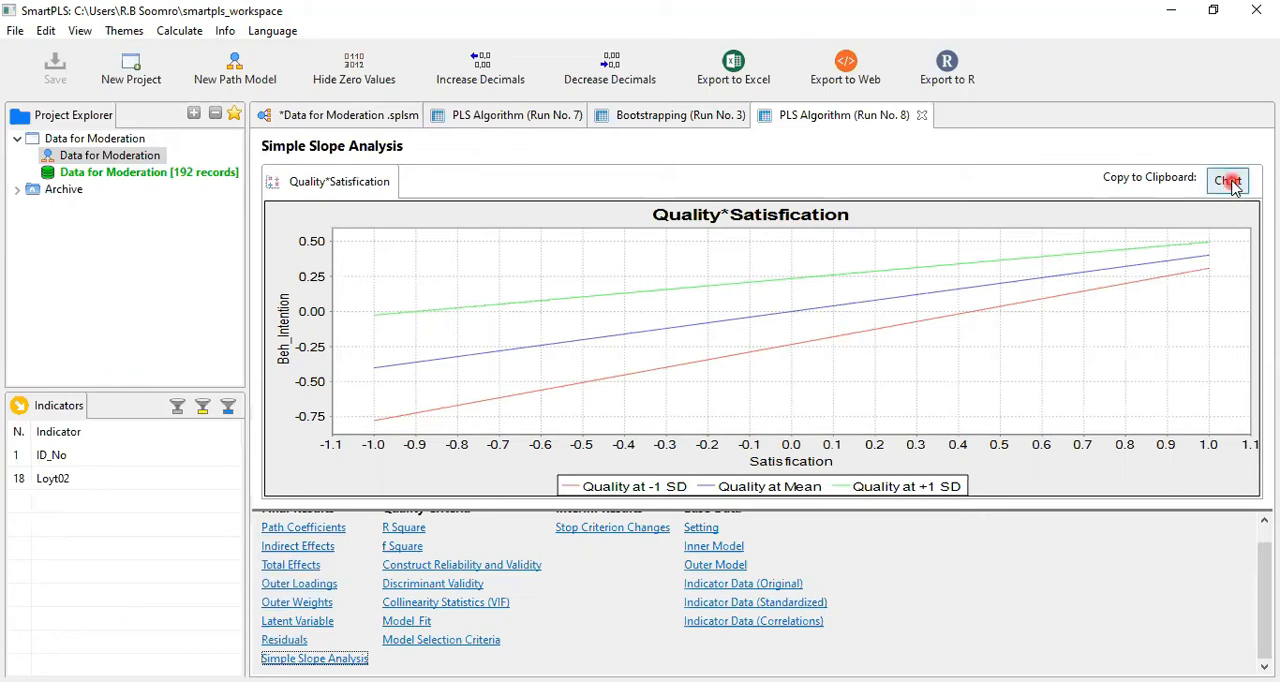
click(1230, 182)
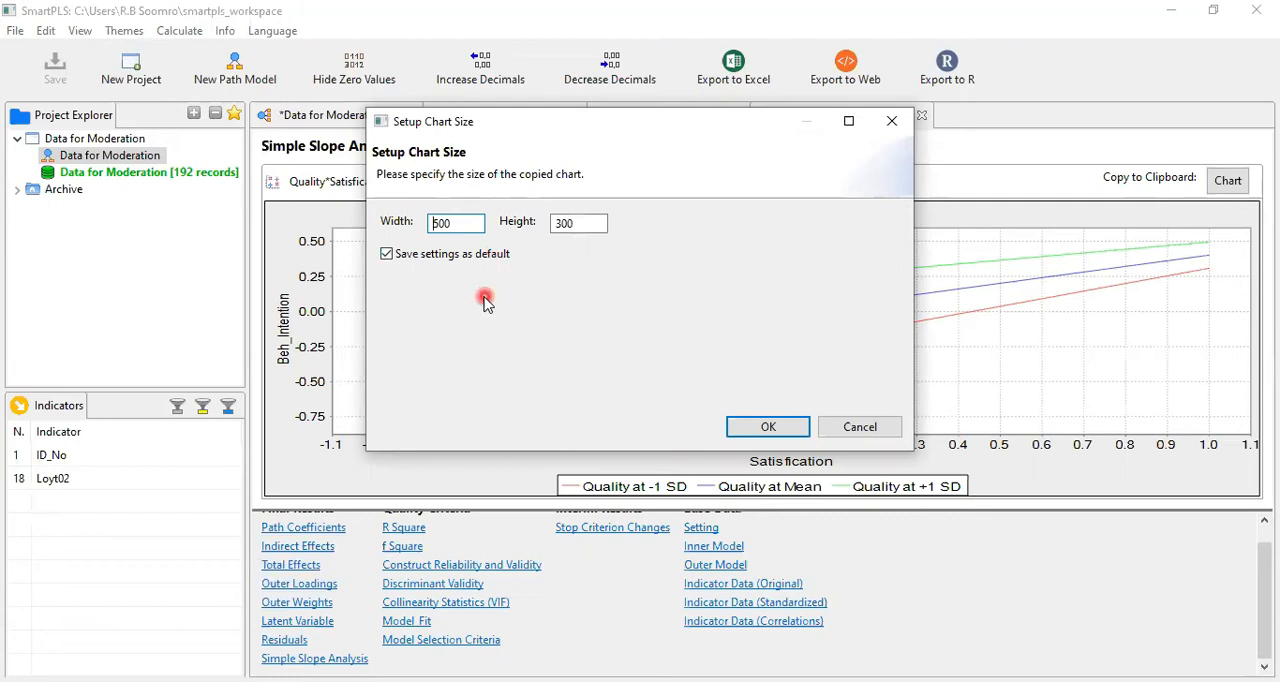
click(760, 427)
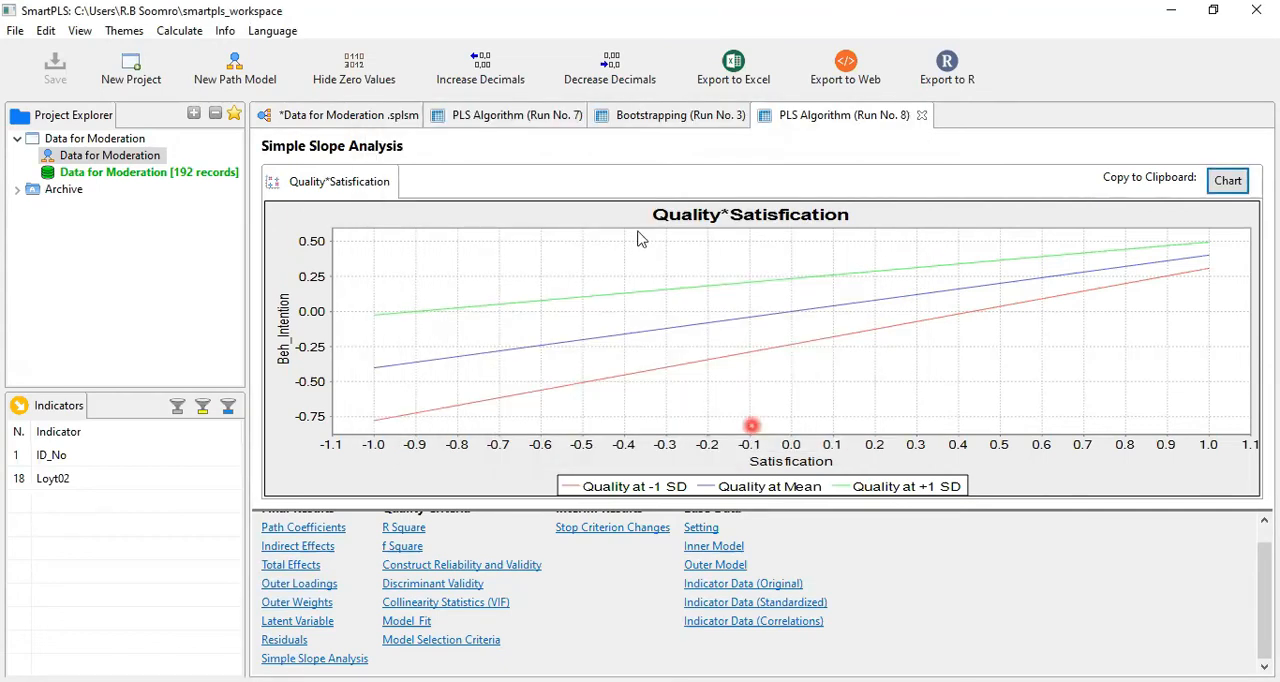
click(375, 116)
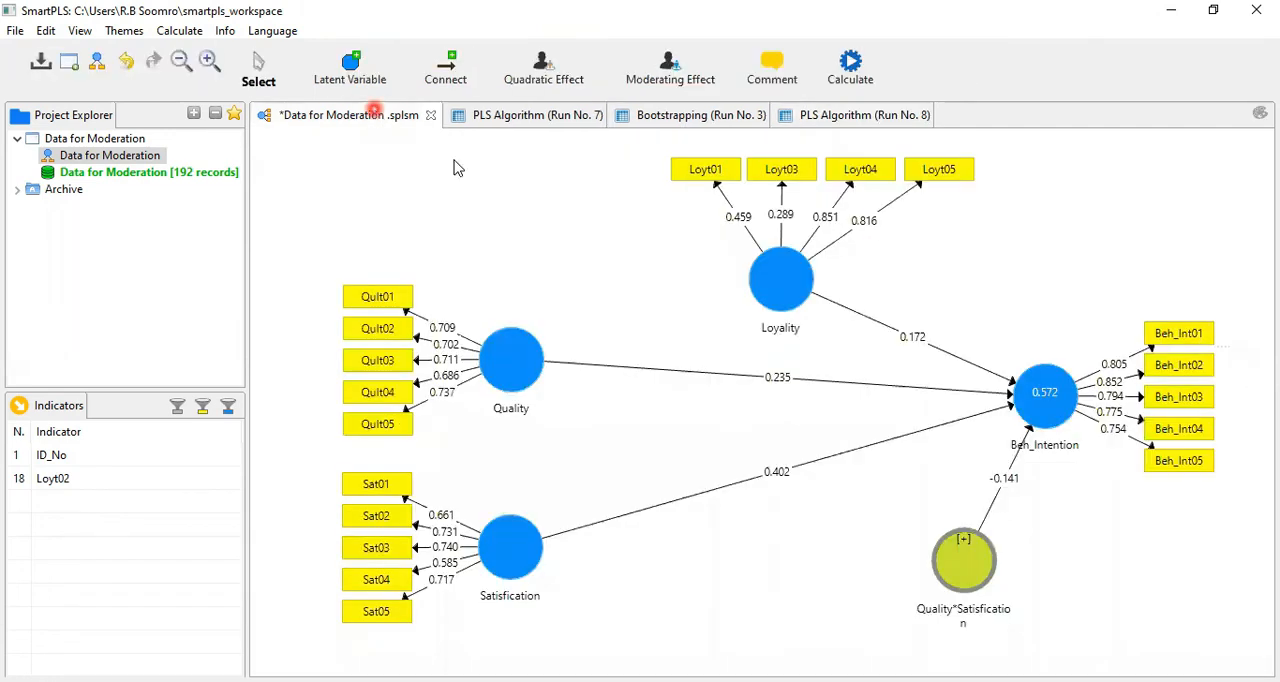
click(455, 164)
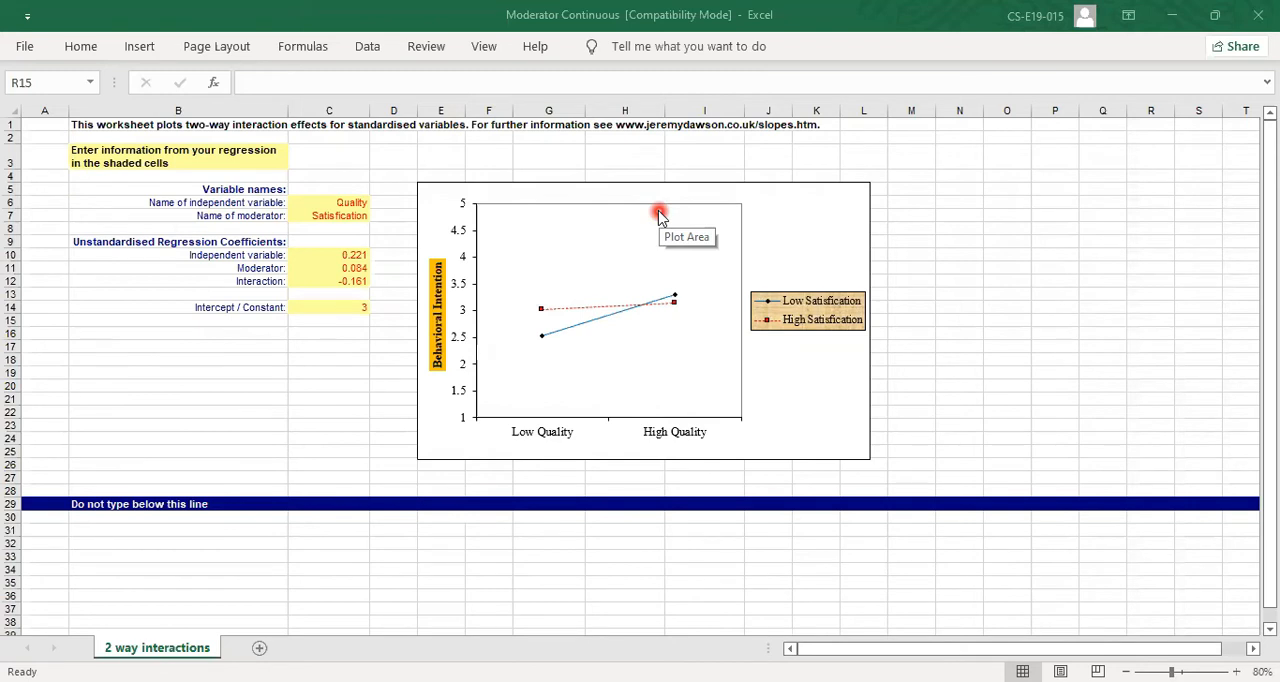
Step: Name the independent variable Satisfication and the moderator Quality in the two-way interaction worksheet
click(320, 202)
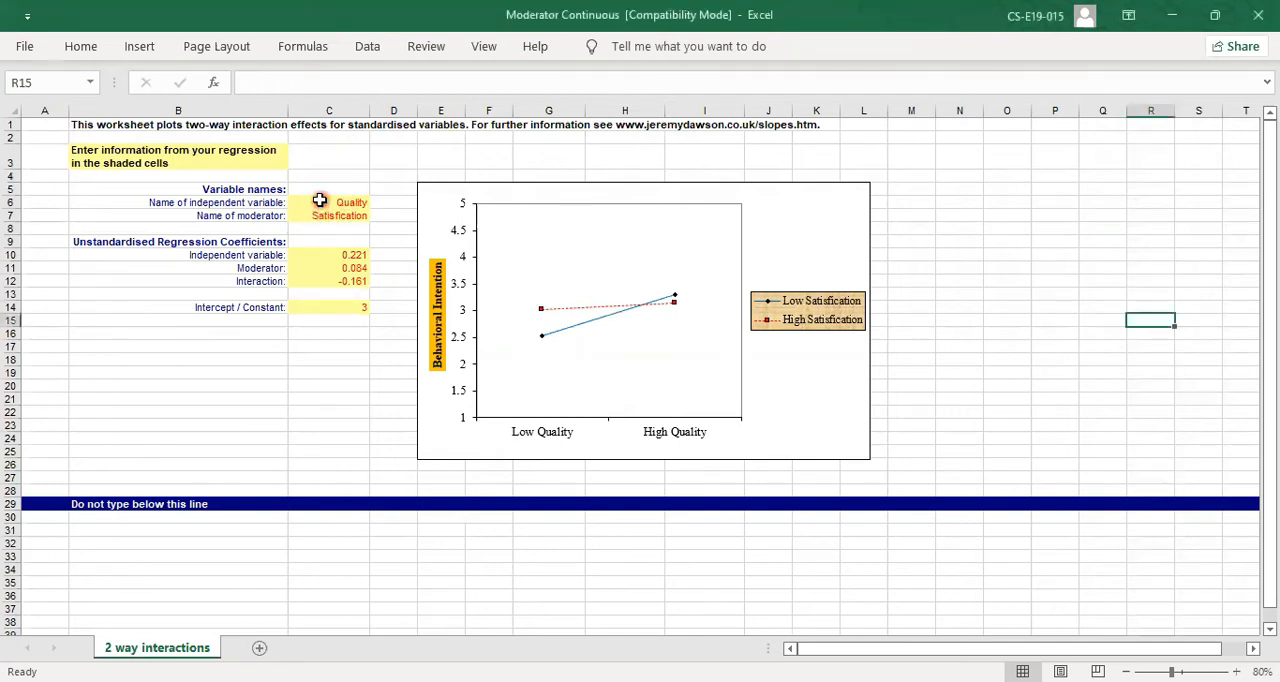
text(Satisfication)
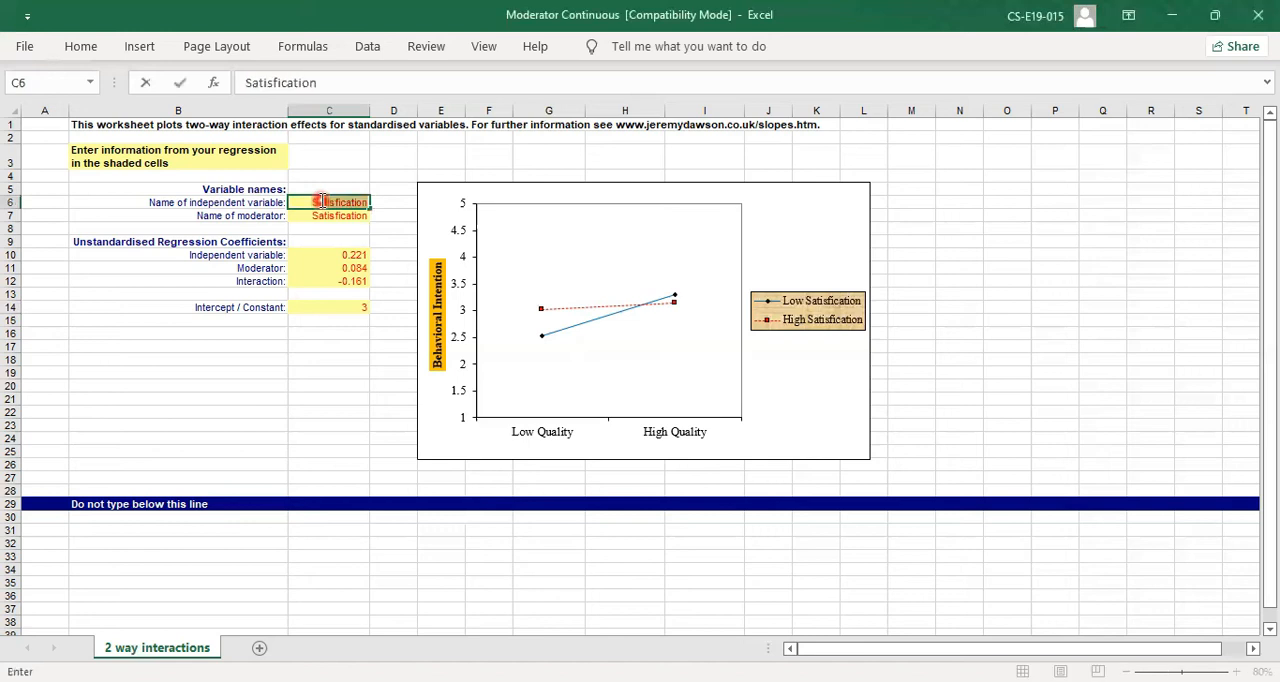
click(320, 215)
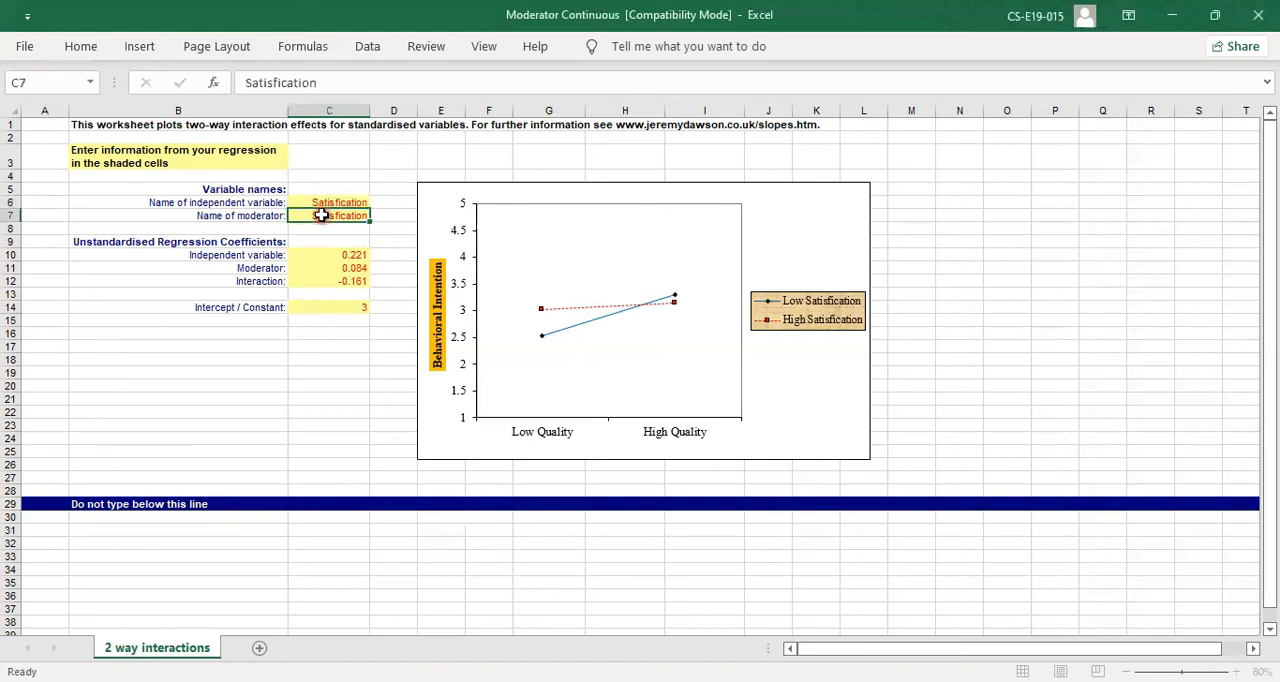
text(Qual)
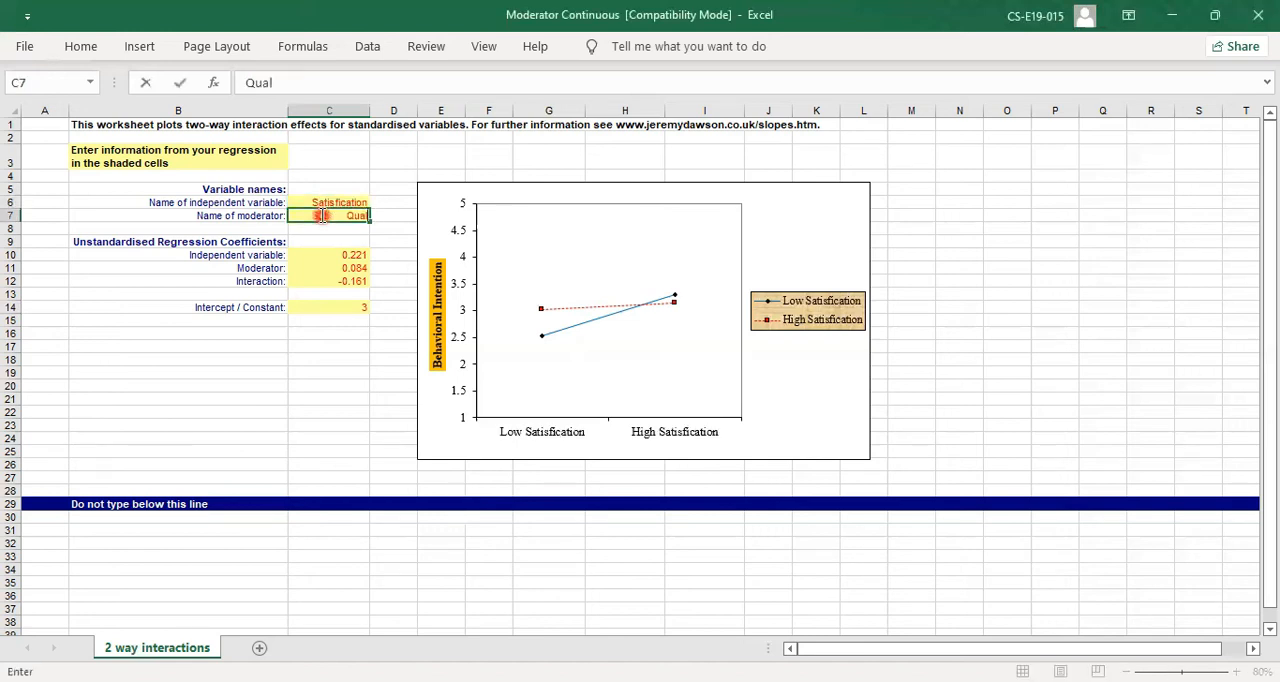
text(ity)
click(320, 385)
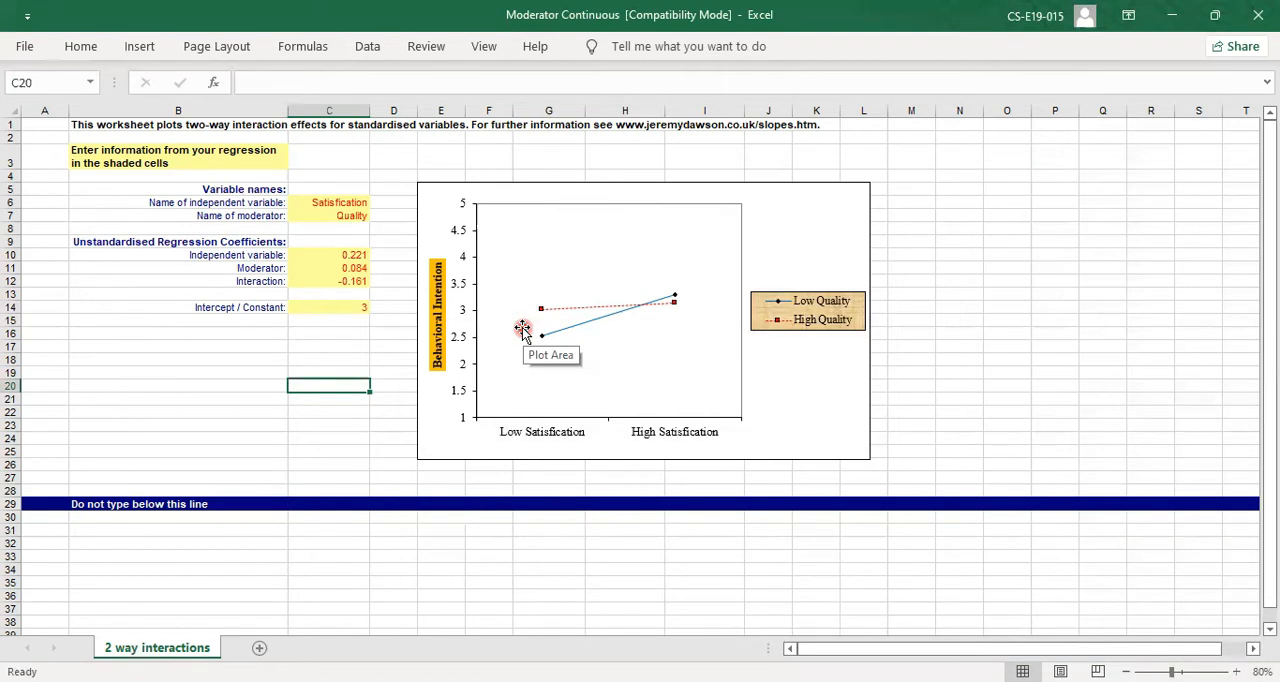
click(606, 126)
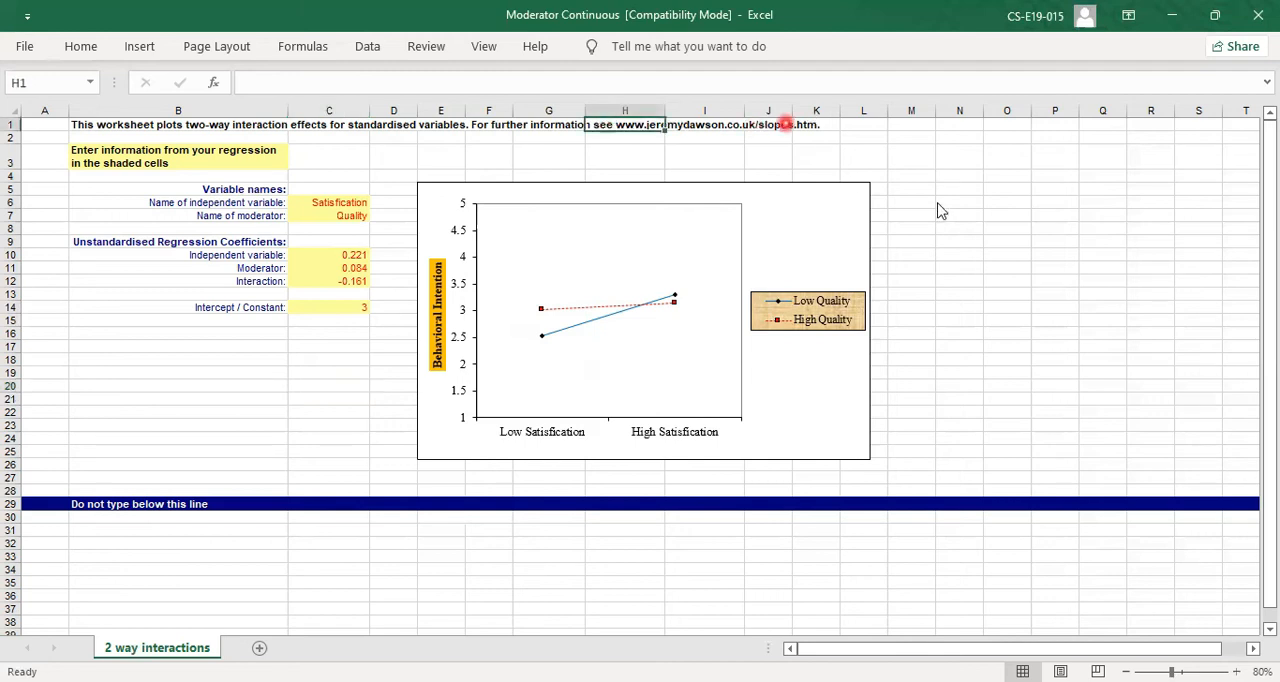
key(shift+F10)
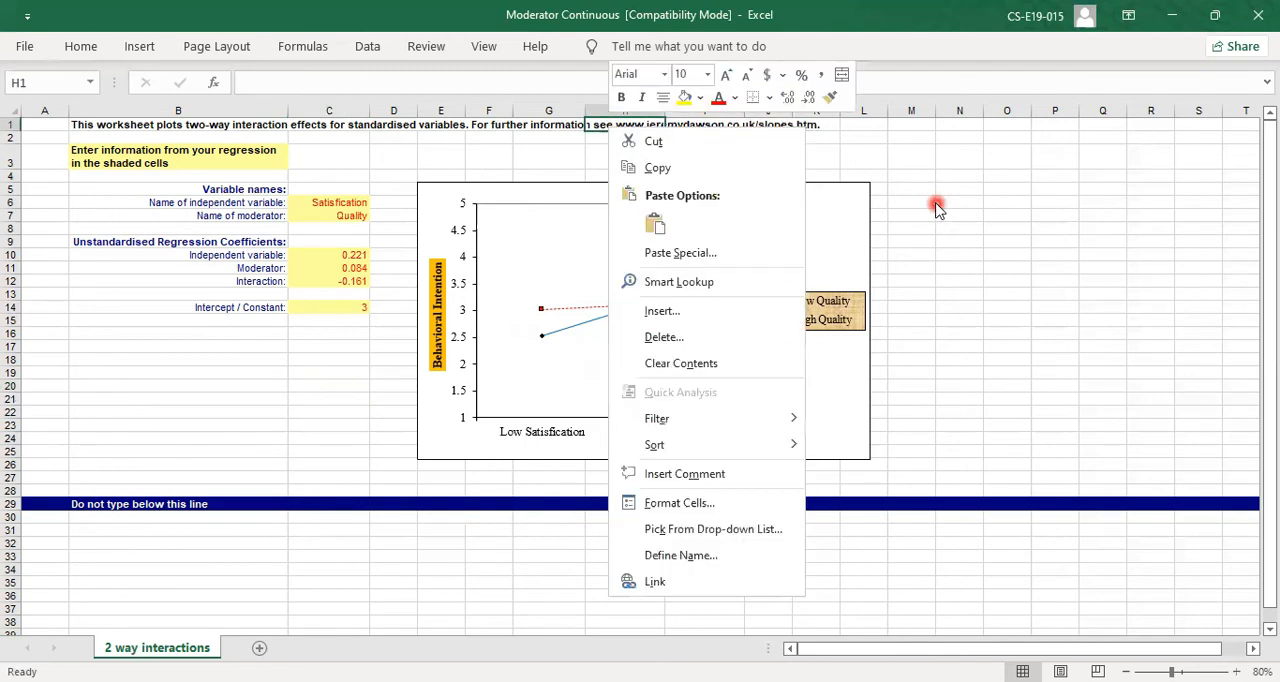
key(Escape)
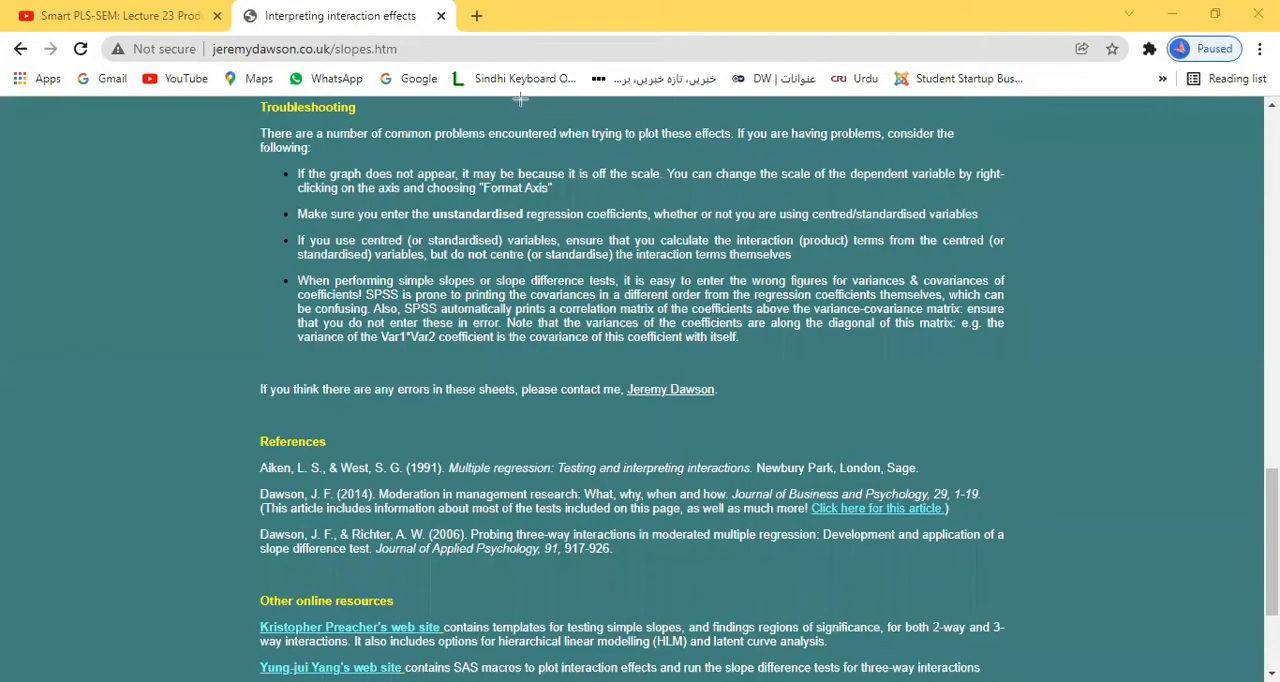
Step: Switch to the "Interpreting interaction effects" page in the browser and examine the two-way interaction guidance, simple slope tests, and linear and non-linear Excel templates
scroll(520, 98, up, 15)
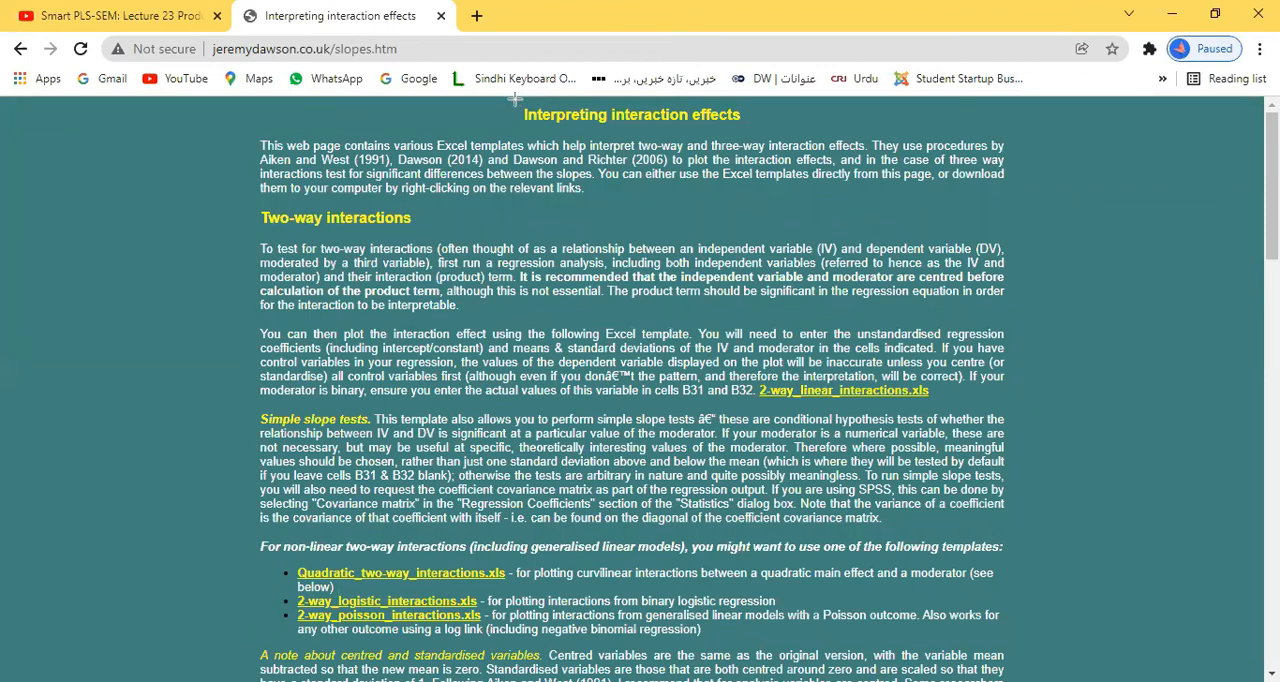
drag(516, 101, 752, 134)
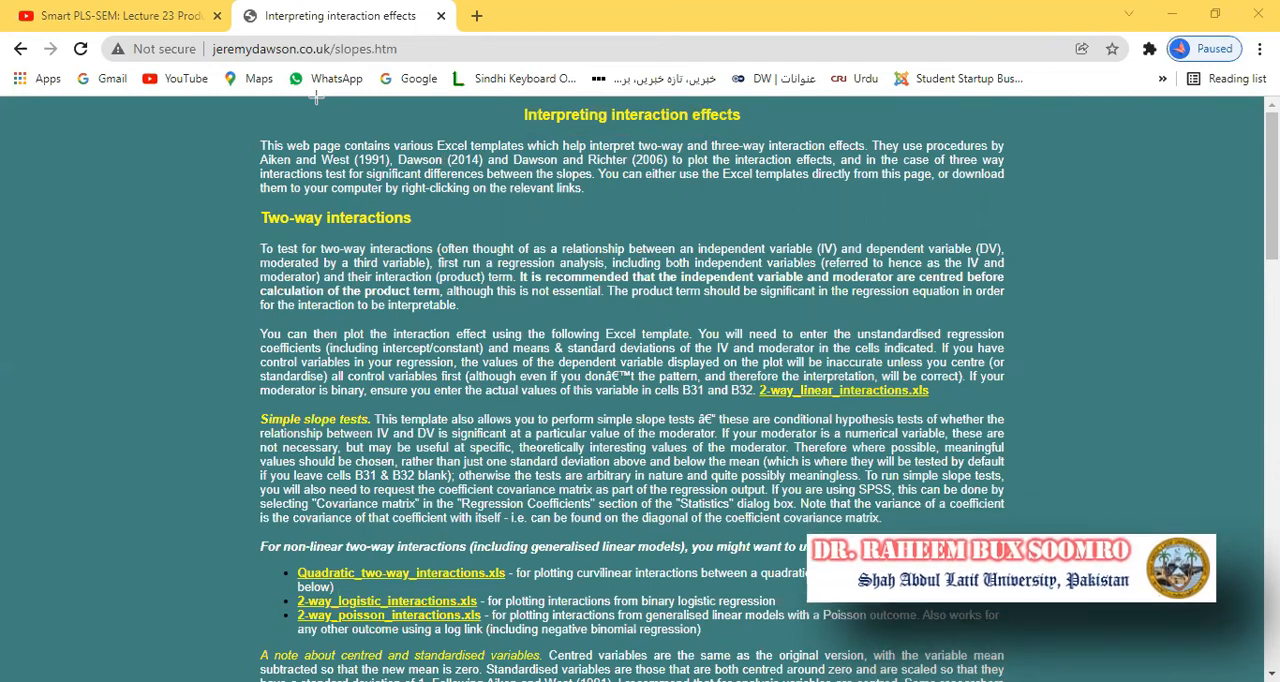
mouse_move(247, 198)
mouse_down()
mouse_move(409, 239)
mouse_move(548, 252)
mouse_move(1010, 252)
mouse_up()
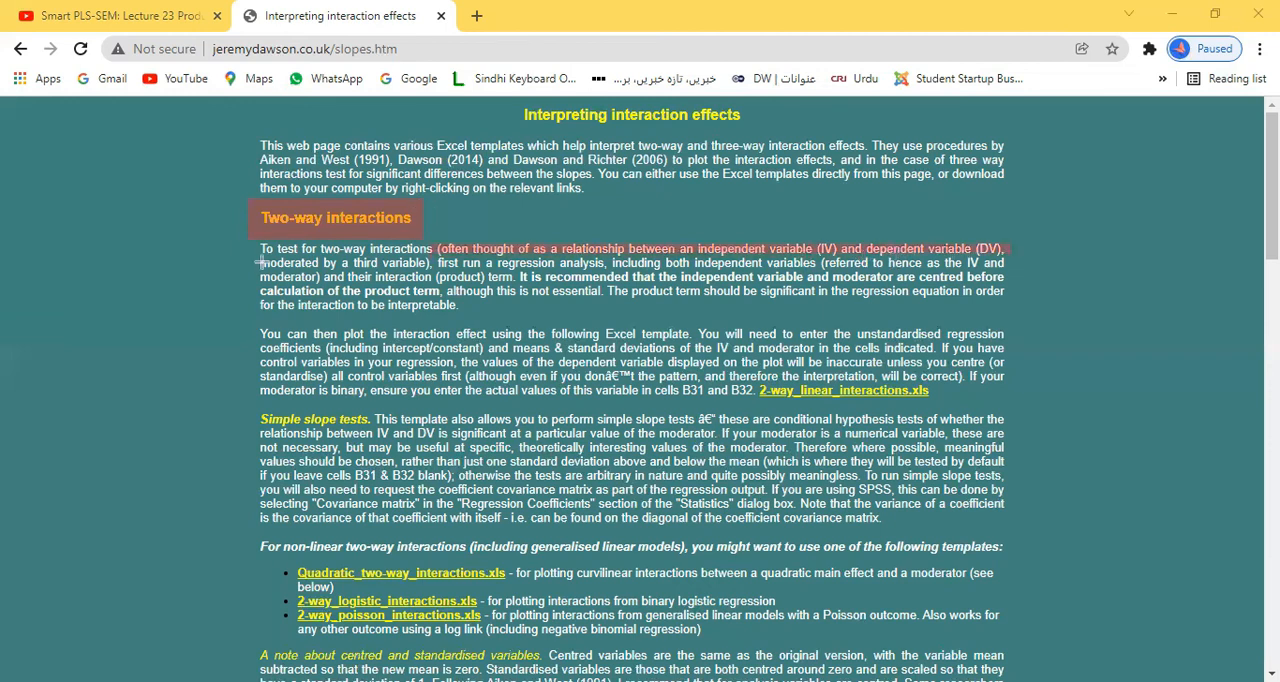
drag(352, 259, 431, 277)
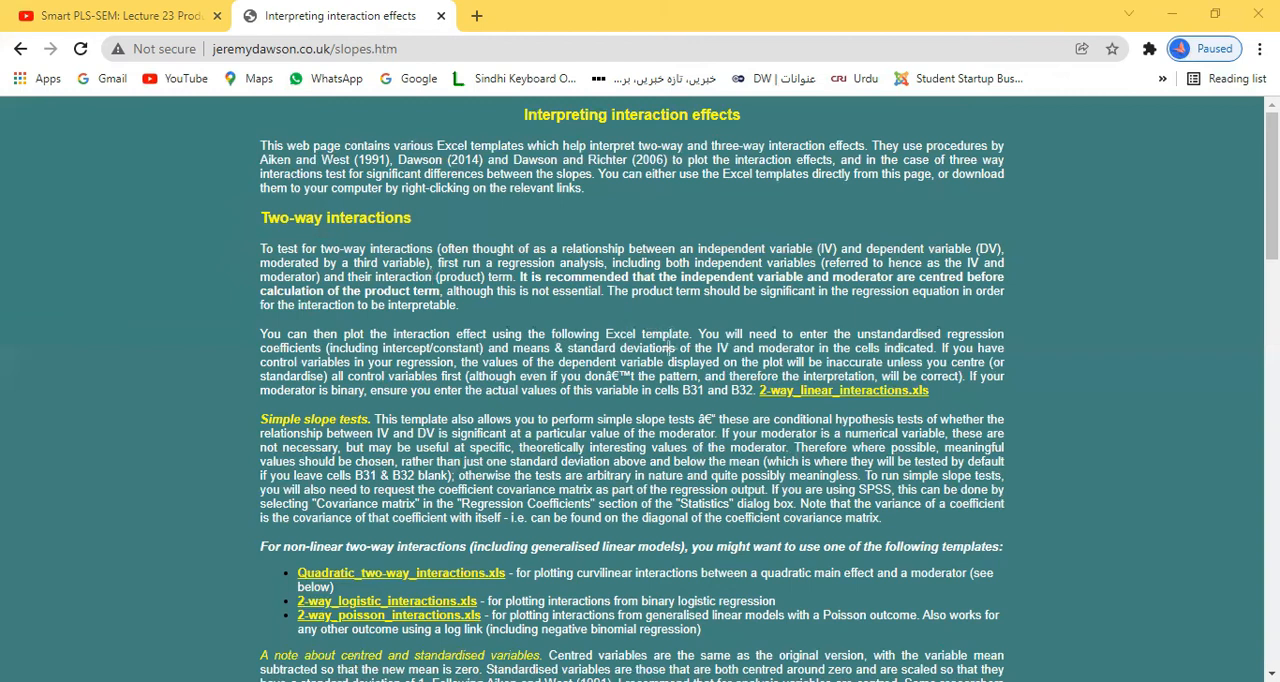
drag(706, 390, 936, 399)
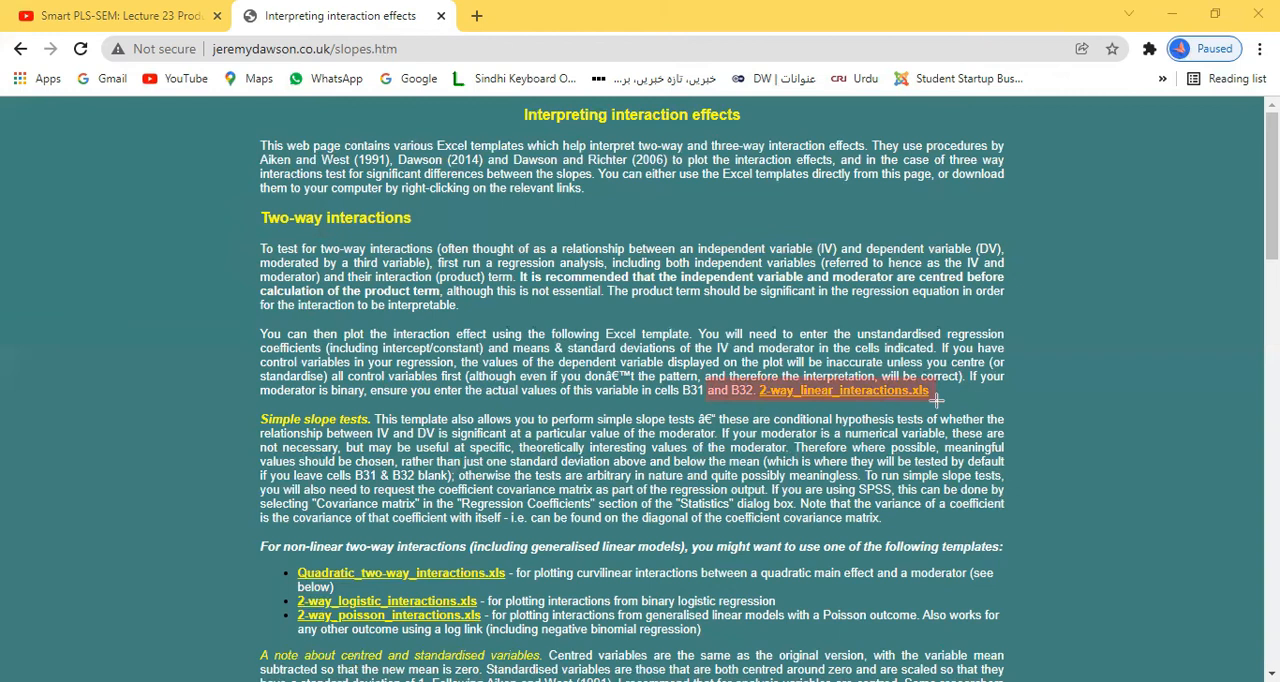
click(936, 399)
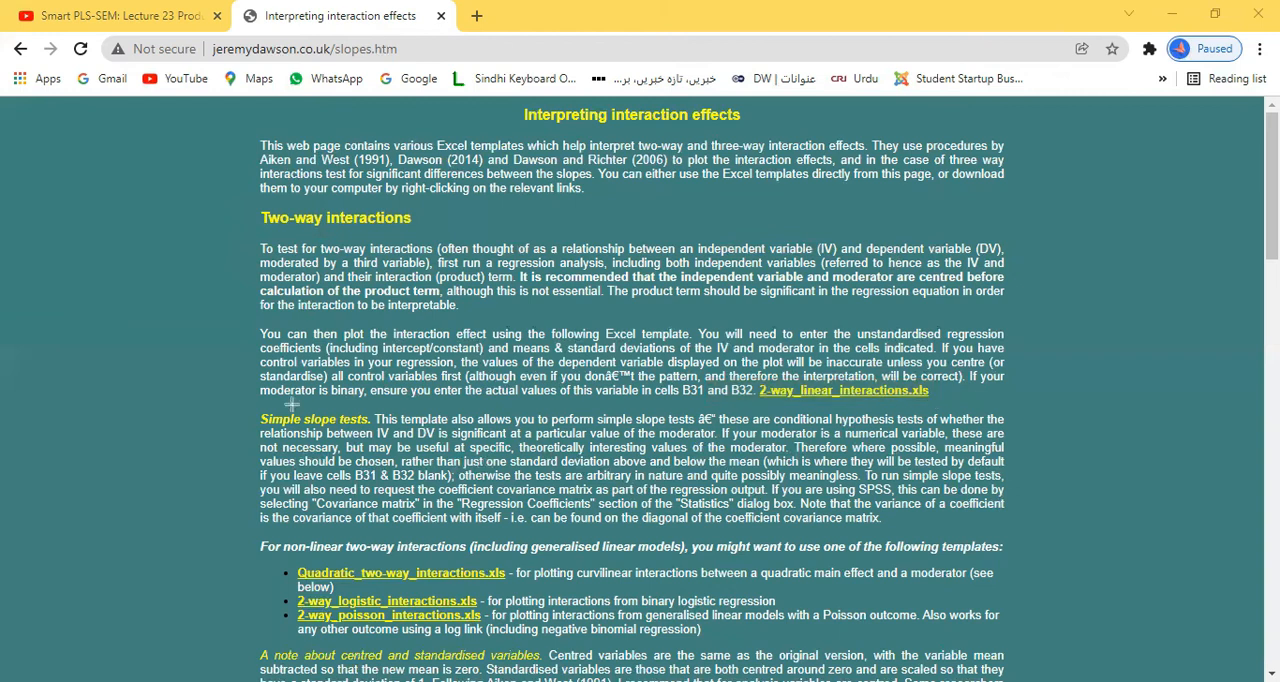
drag(255, 411, 422, 482)
drag(250, 536, 846, 602)
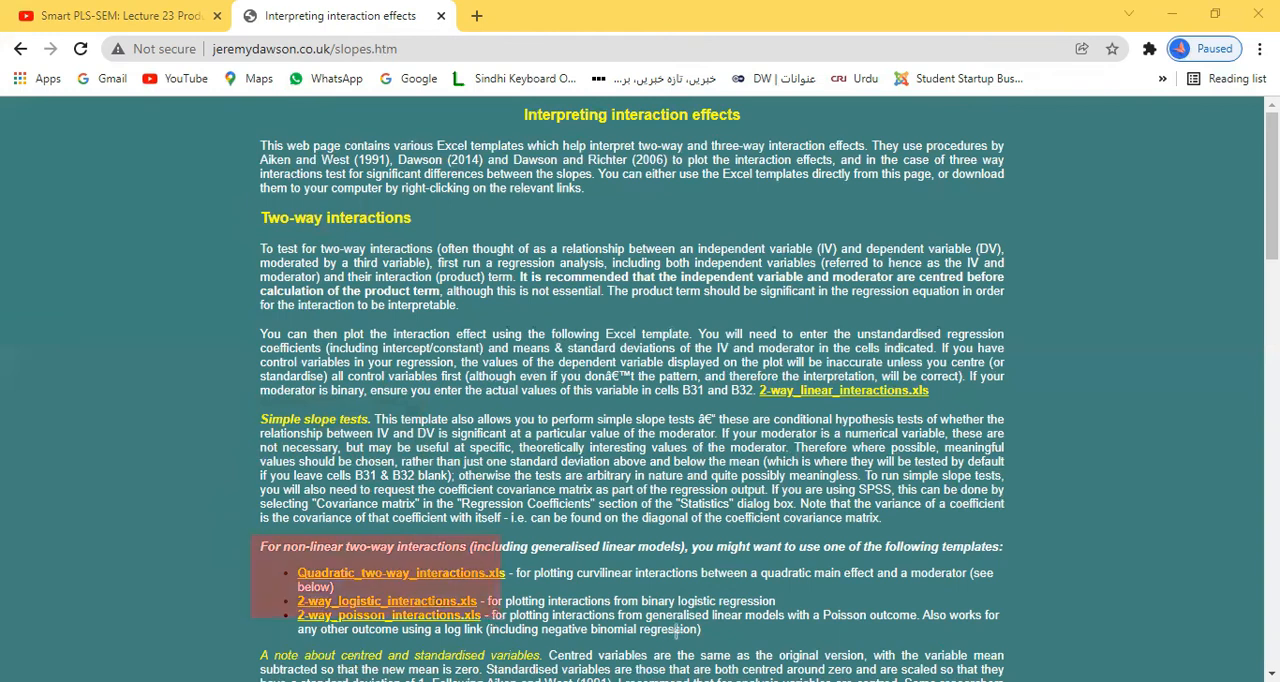
drag(912, 631, 993, 642)
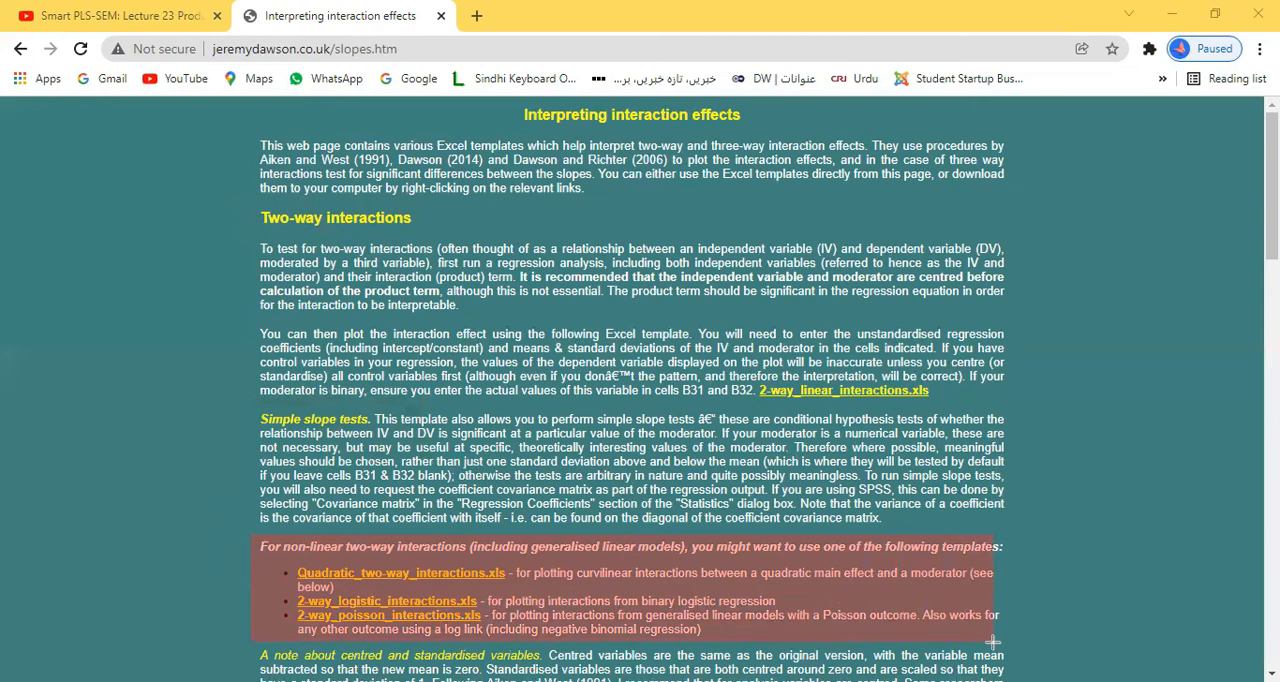
key(Escape)
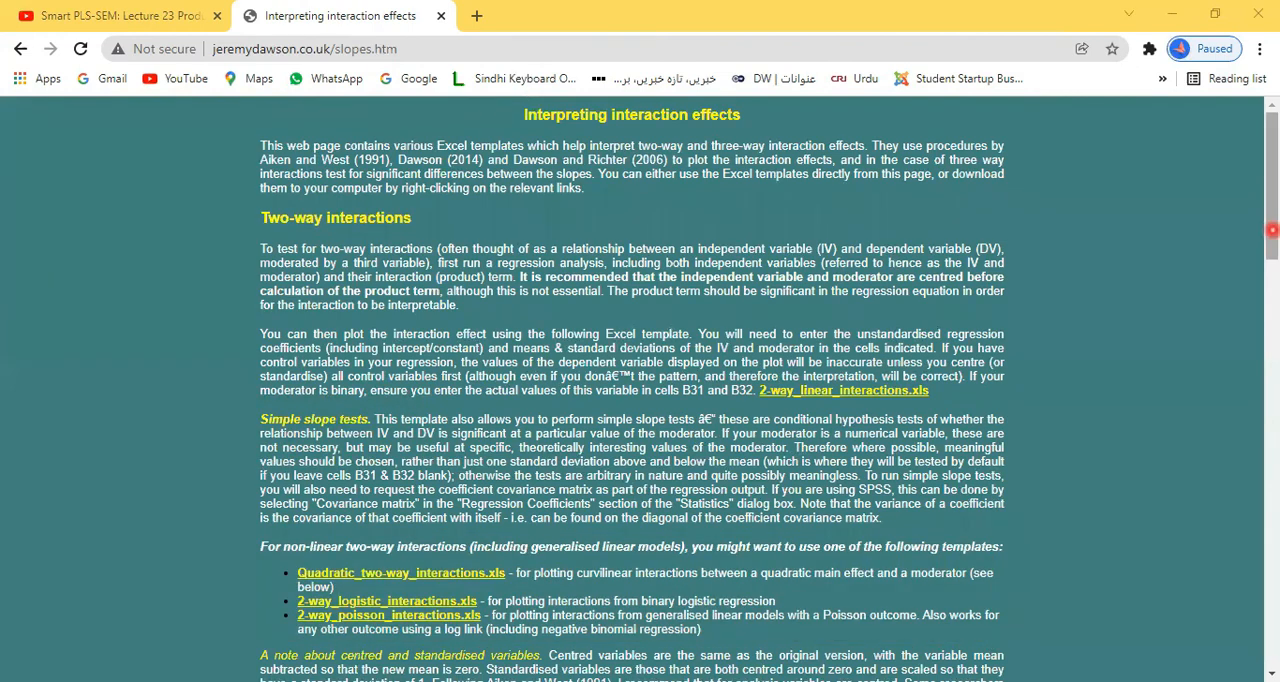
Step: Examine the Three-way interactions section, including its definition and the linear and non-linear three-way Excel templates
drag(1272, 230, 1275, 399)
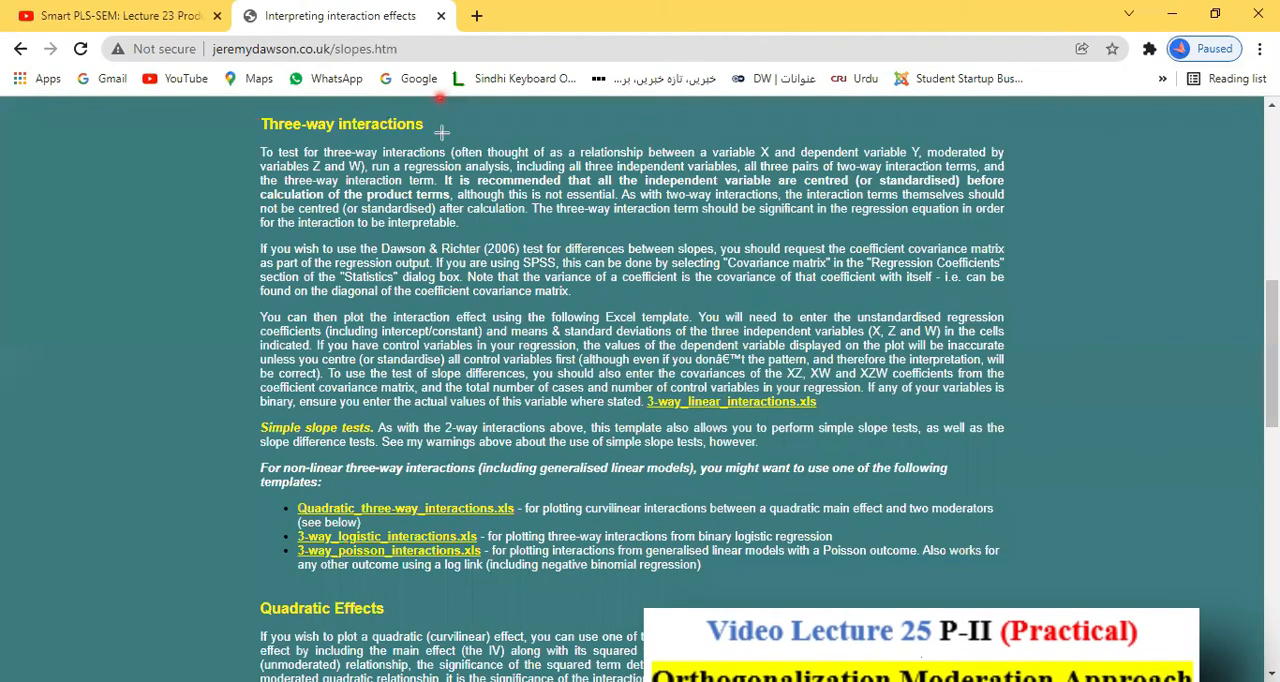
drag(442, 145, 1006, 168)
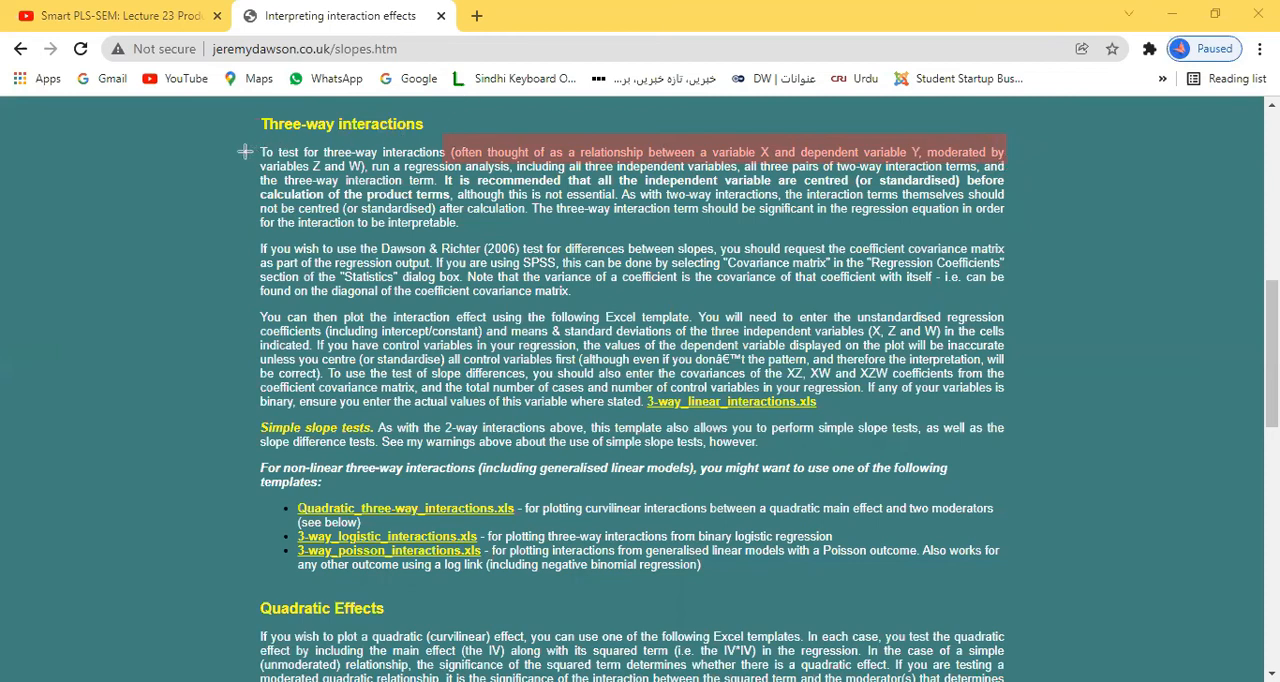
drag(273, 153, 366, 172)
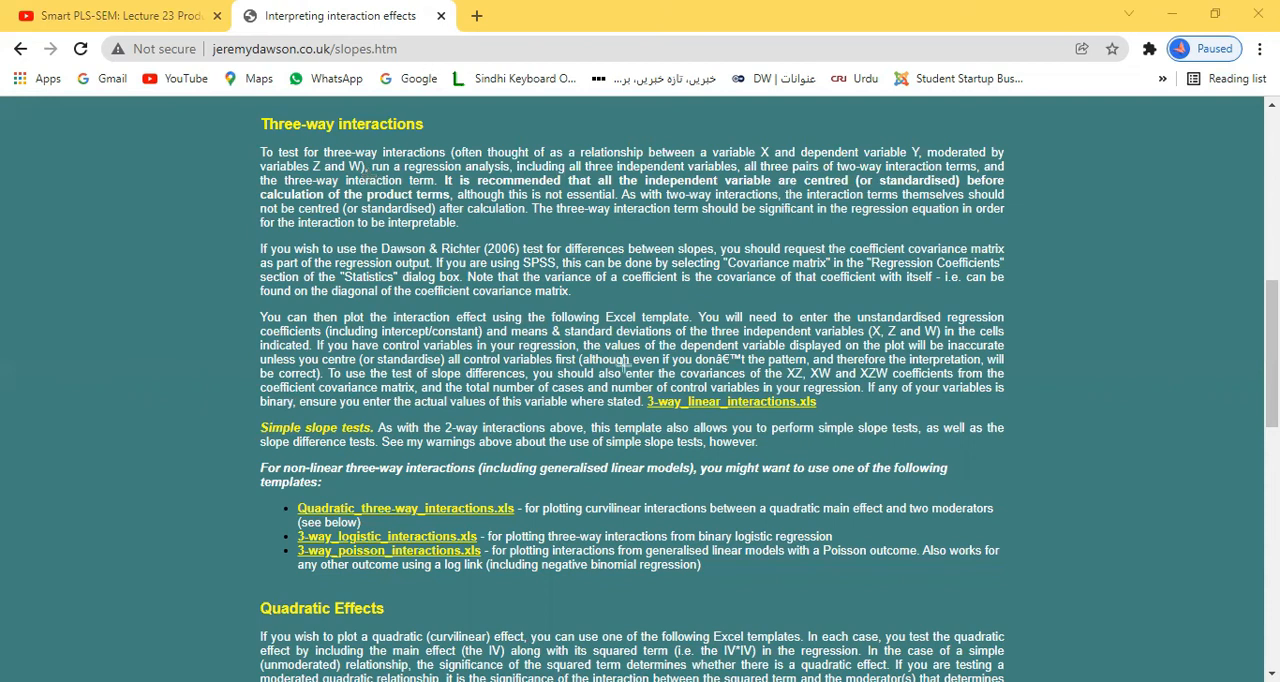
drag(632, 385, 830, 421)
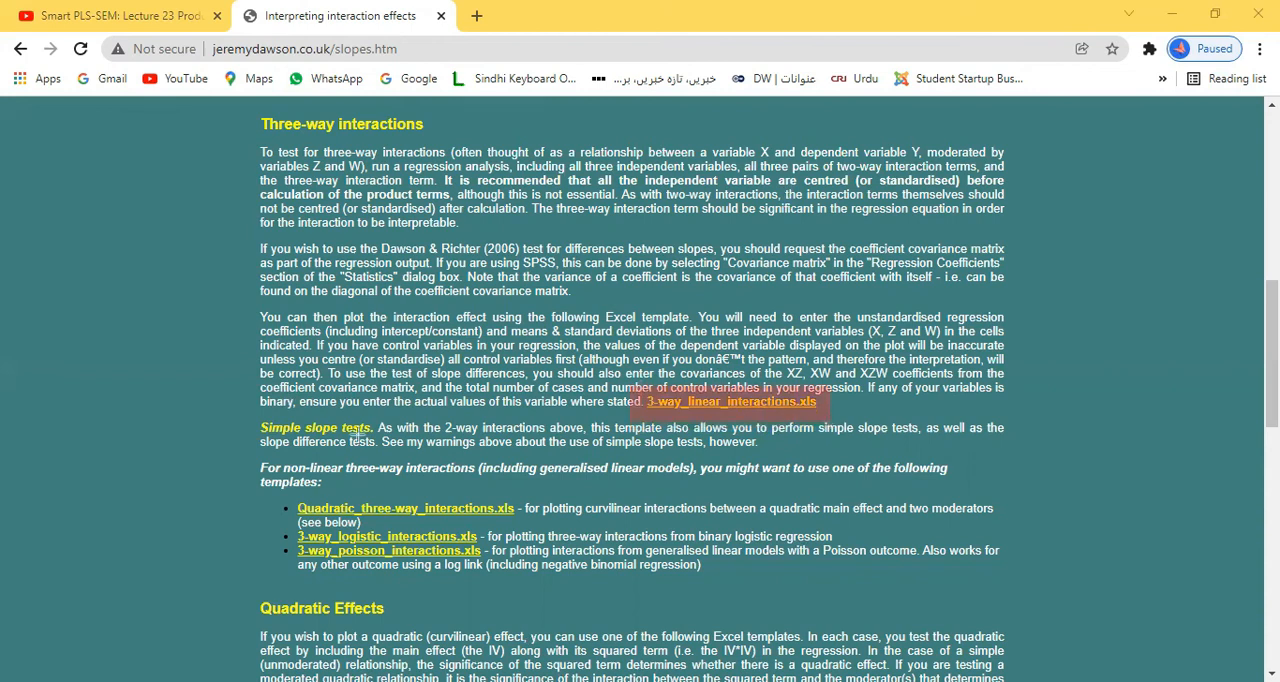
drag(251, 458, 456, 476)
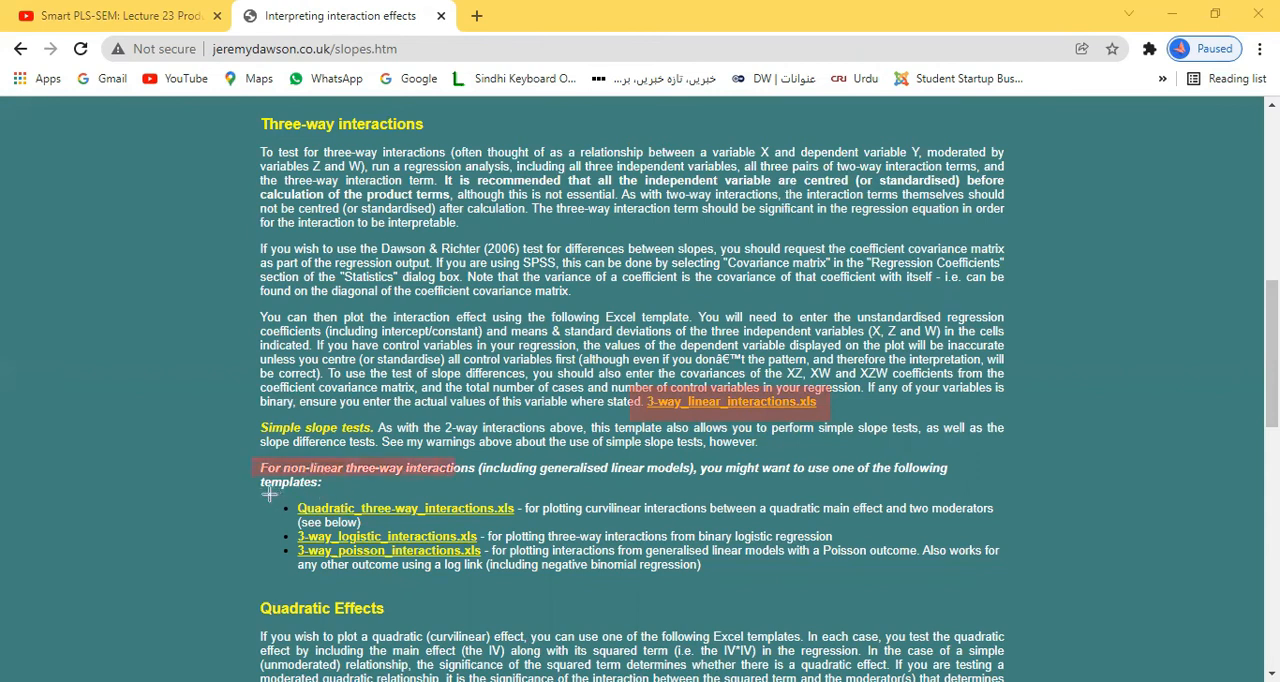
mouse_move(268, 496)
mouse_down()
mouse_move(492, 566)
mouse_move(548, 570)
mouse_up()
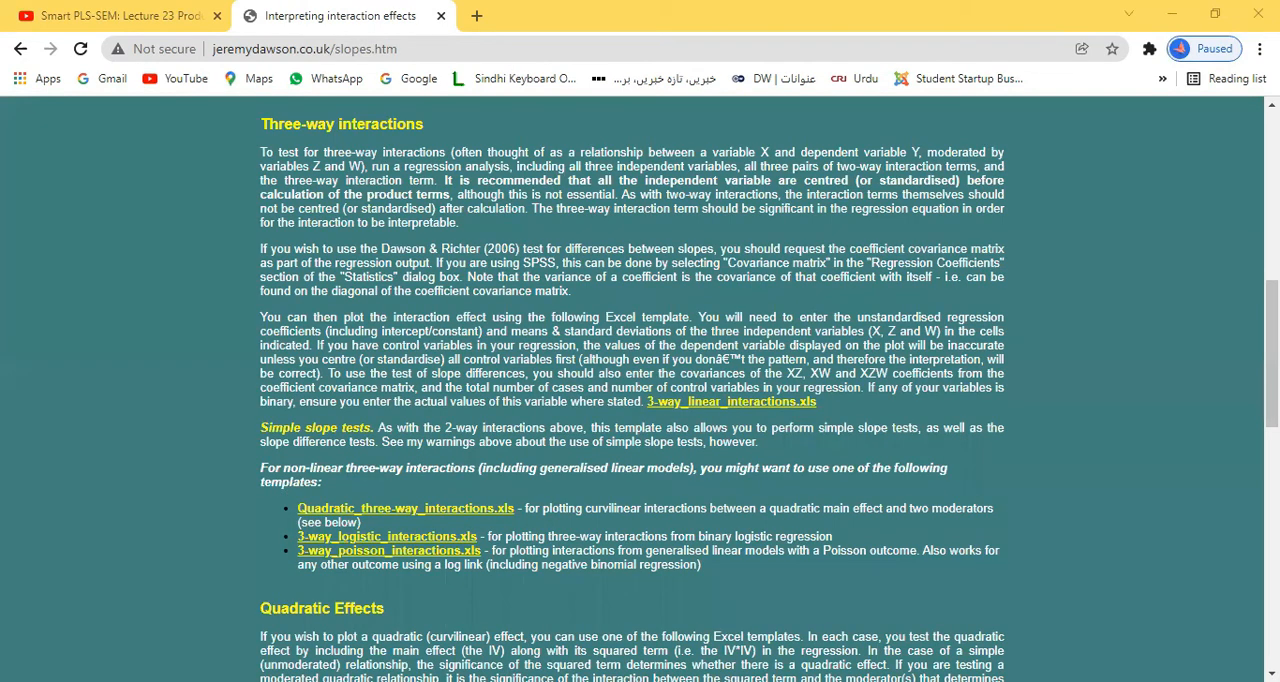
Step: Review the Quadratic Effects templates, Troubleshooting notes, references and legacy templates, and switch back to the SmartPLS path model
scroll(450, 130, down, 4)
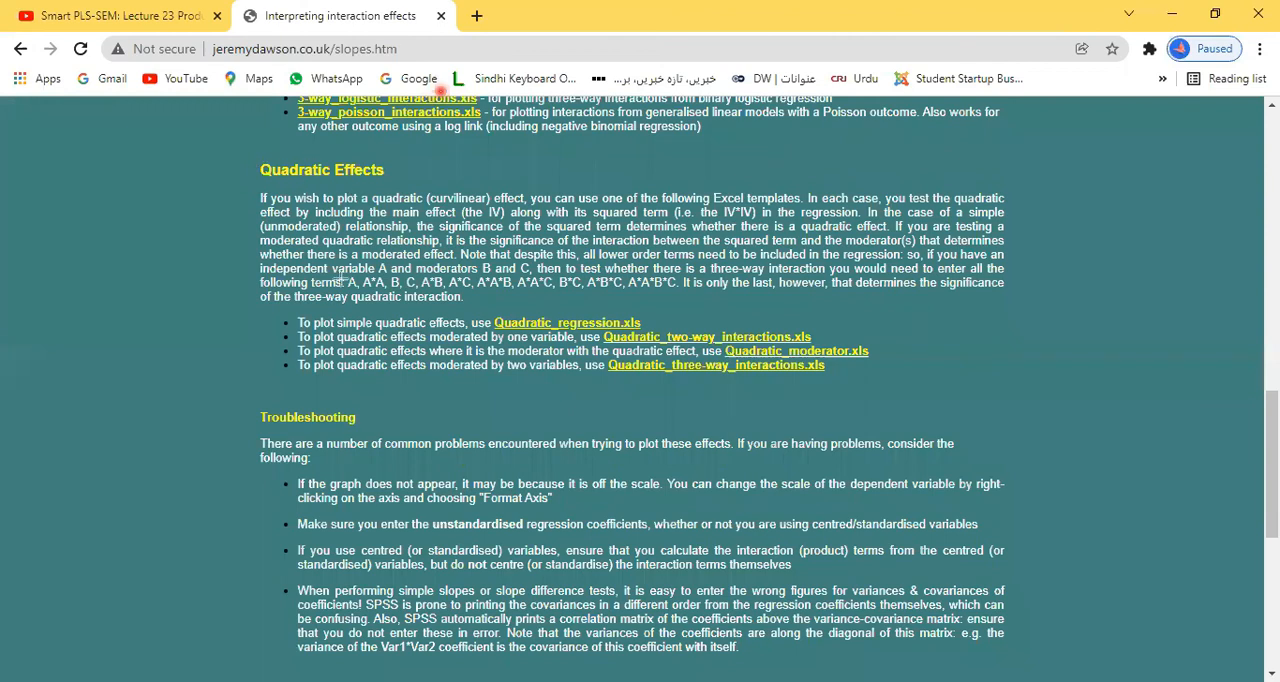
drag(294, 307, 890, 393)
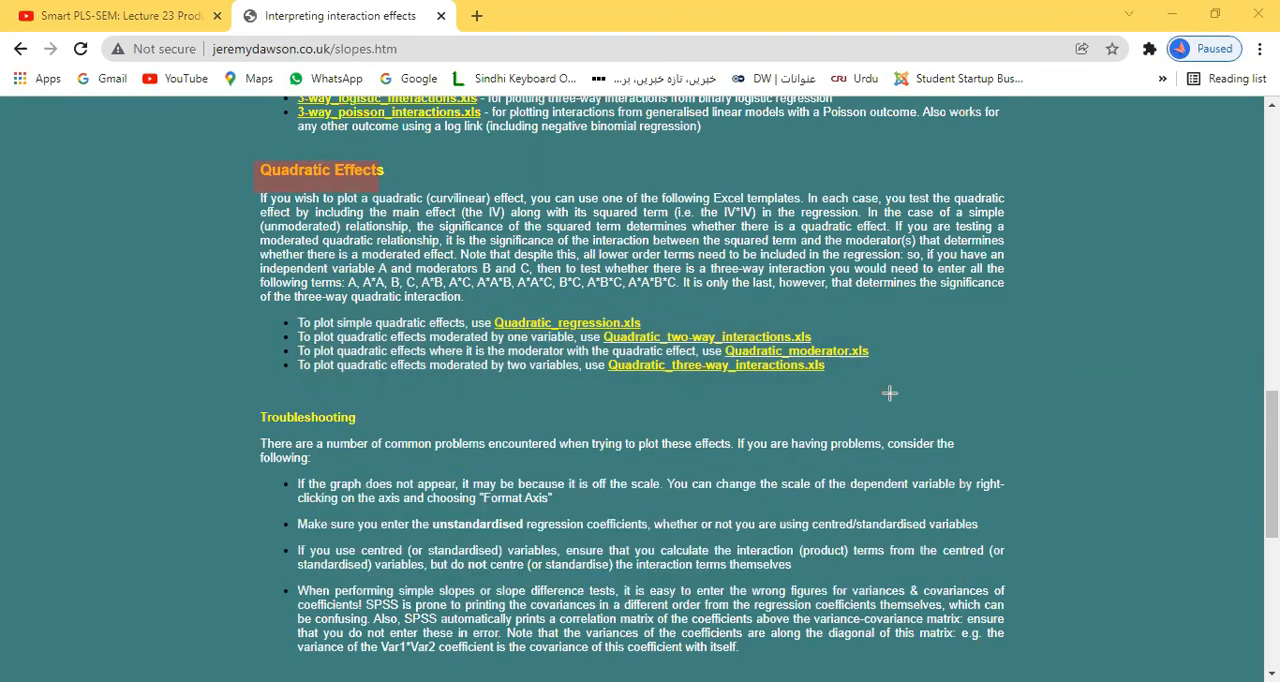
drag(247, 402, 393, 443)
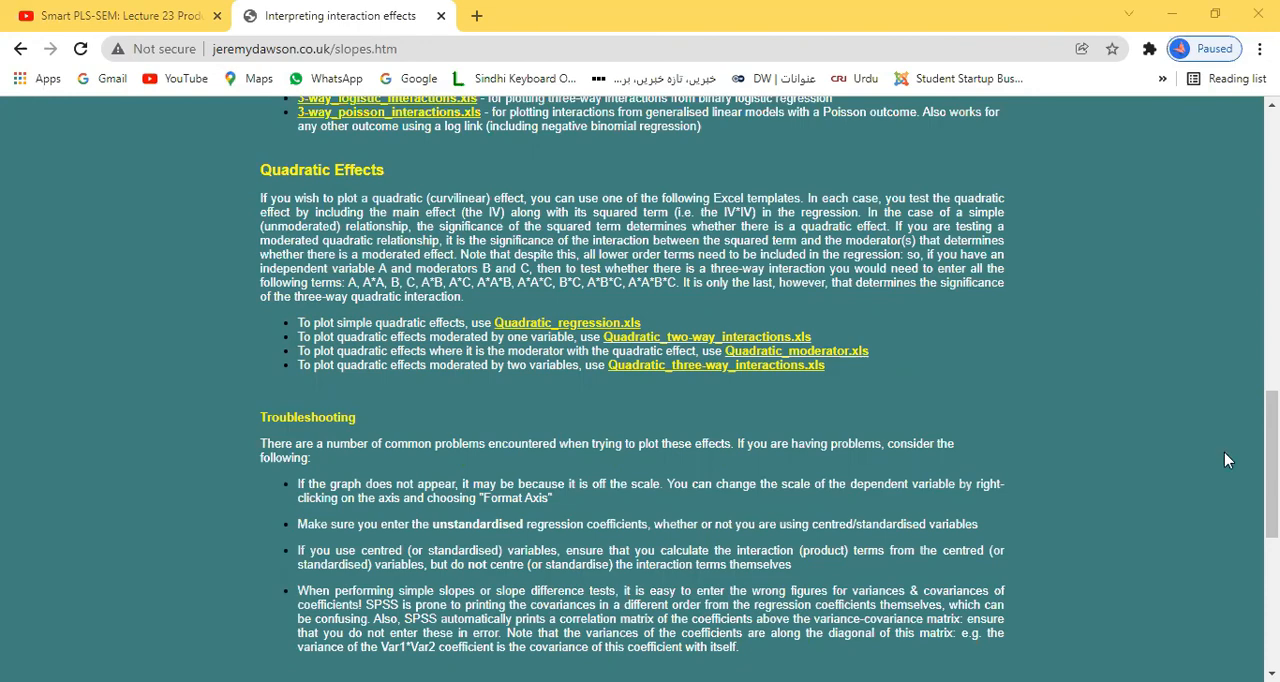
scroll(697, 416, down, 5)
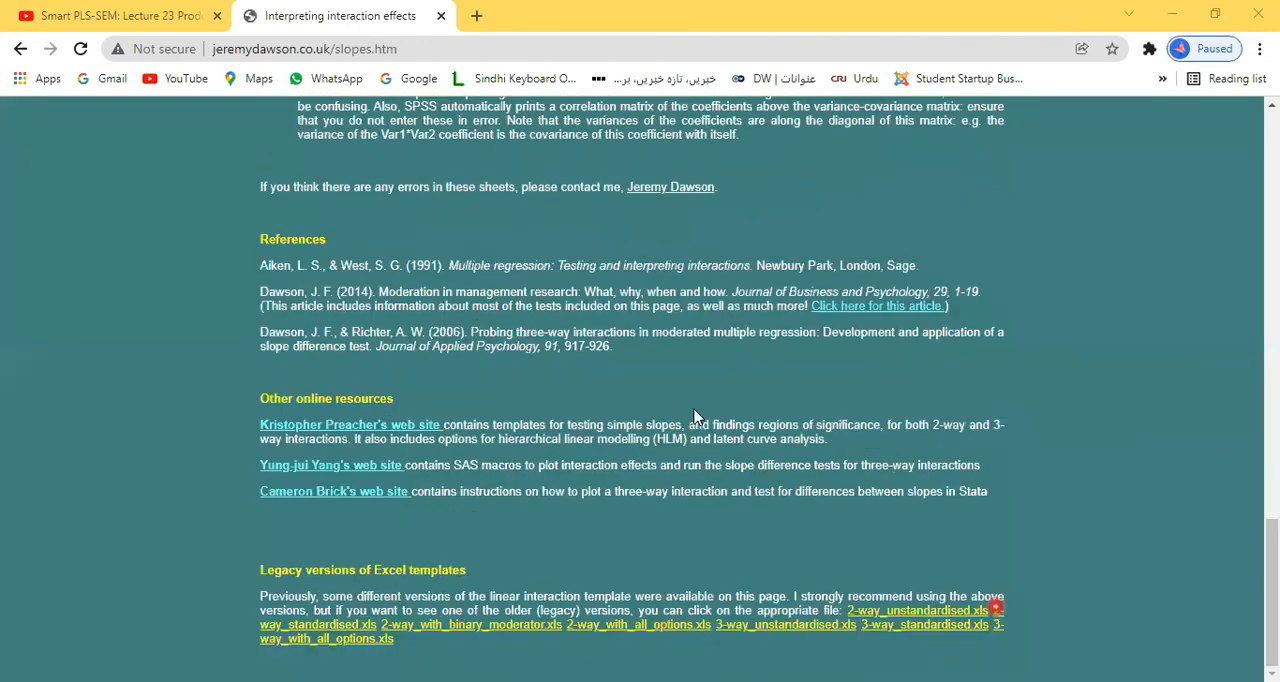
key(alt+Tab)
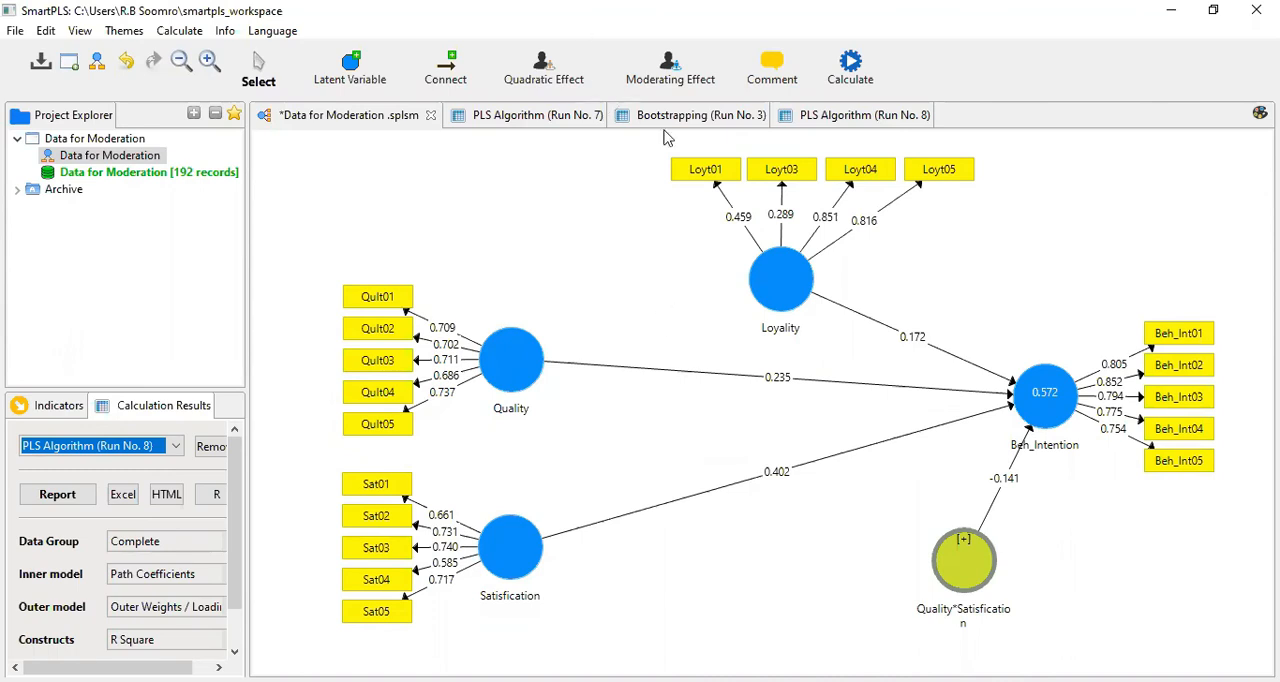
key(alt+Tab)
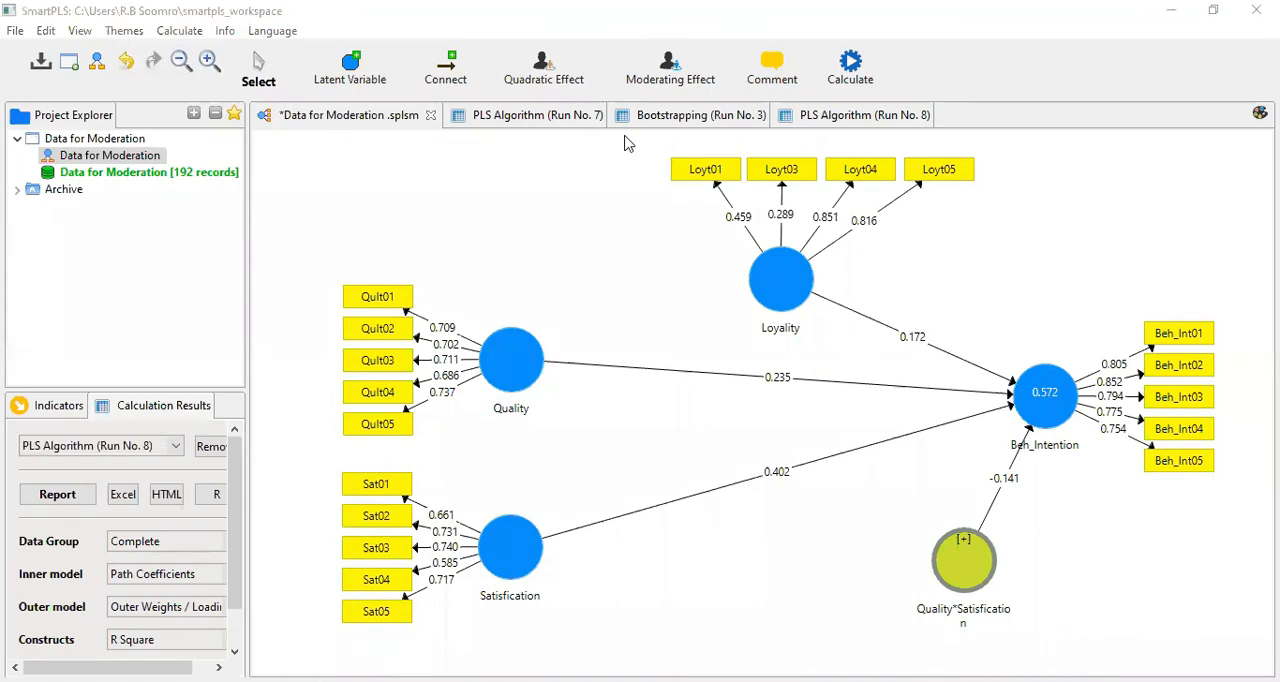